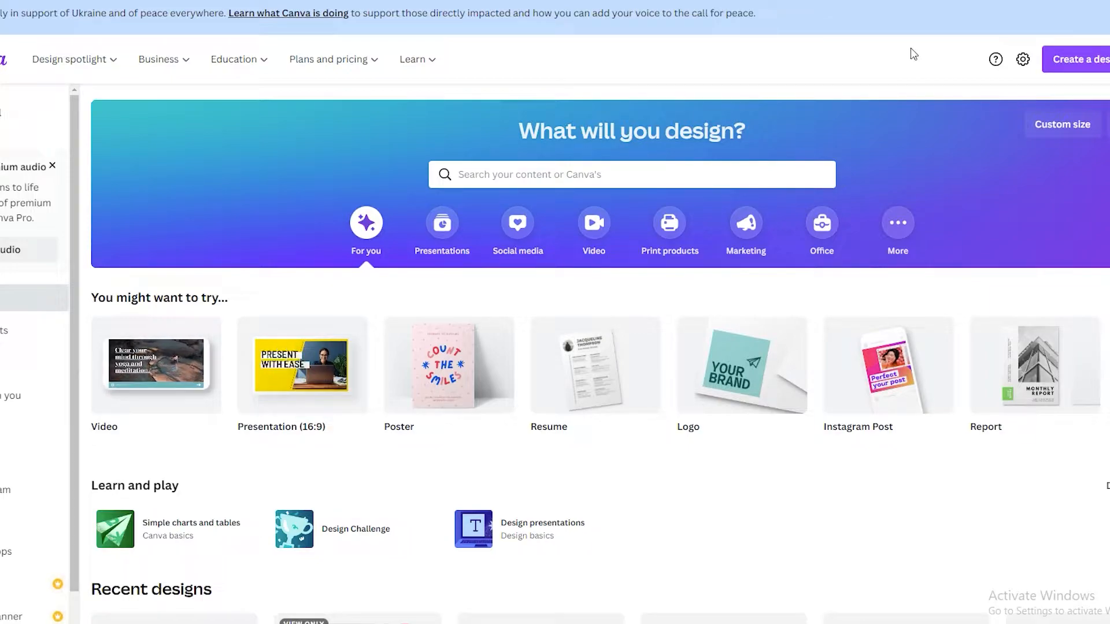
- Search the templates for "tshirt" and open the T-shirt category sized 14 × 18 in
{"action": "left_click", "coordinate": [539, 169]}
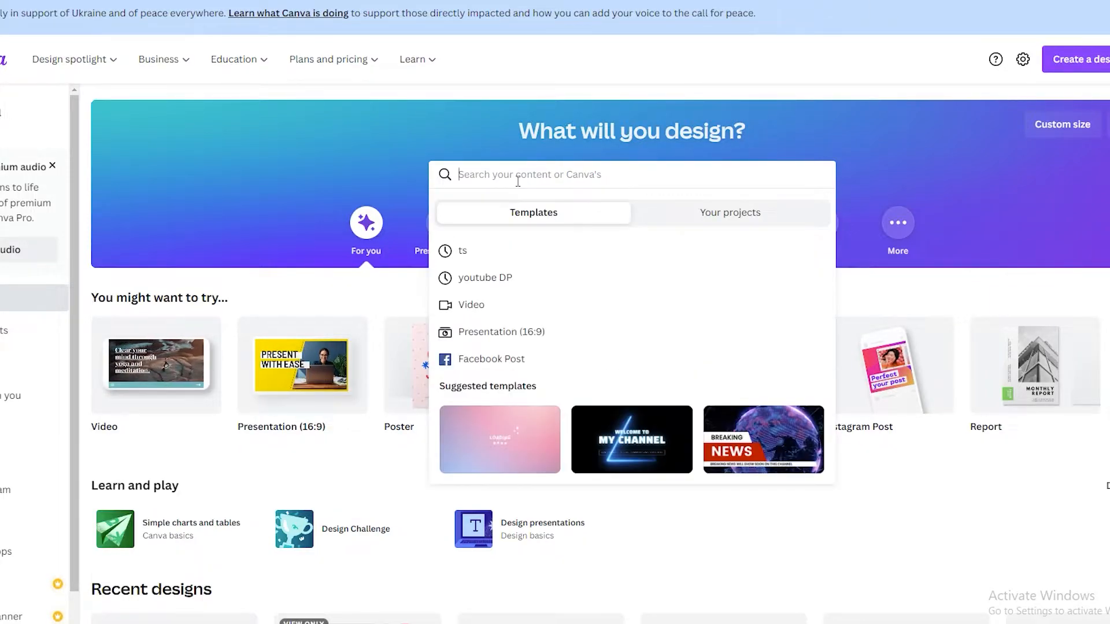
{"action": "type", "text": "r"}
{"action": "key", "text": "BackSpace"}
{"action": "type", "text": "tshirt"}
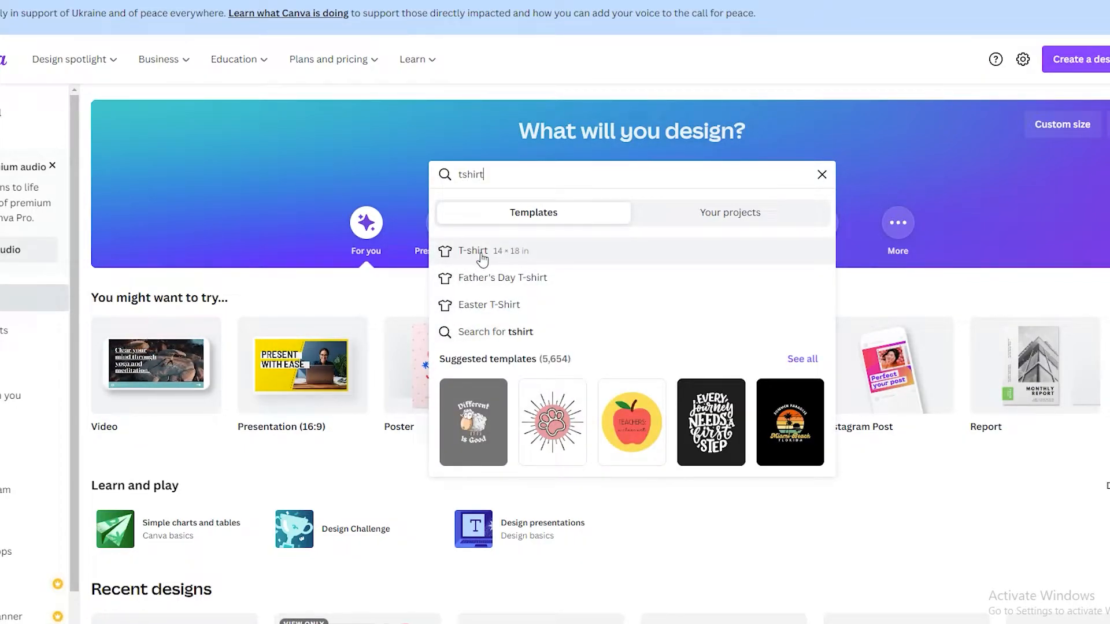
{"action": "left_click", "coordinate": [473, 253]}
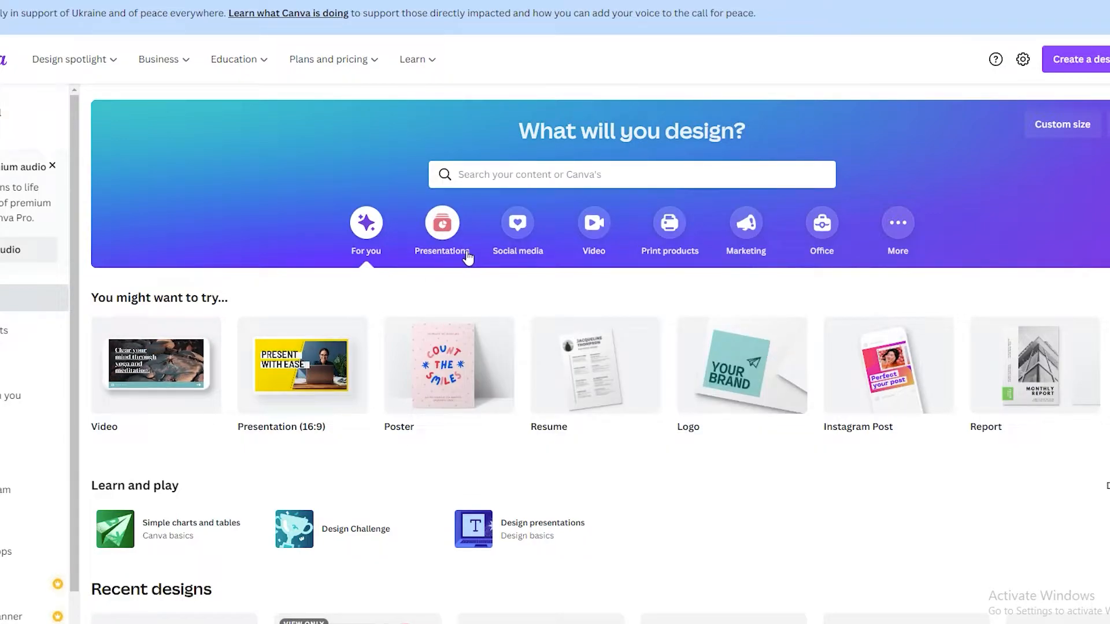
- Browse the T-shirt templates to compare the available designs
{"action": "scroll", "coordinate": [488, 238], "scroll_direction": "down", "scroll_amount": 1}
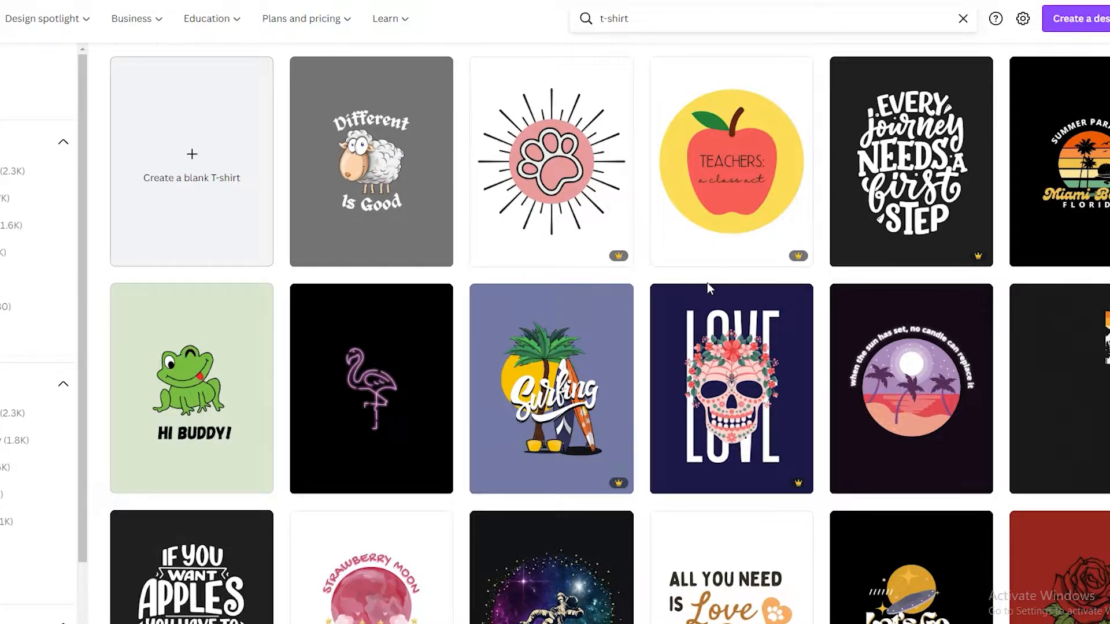
{"action": "scroll", "coordinate": [706, 282], "scroll_direction": "down", "scroll_amount": 1}
{"action": "scroll", "coordinate": [712, 296], "scroll_direction": "up", "scroll_amount": 2}
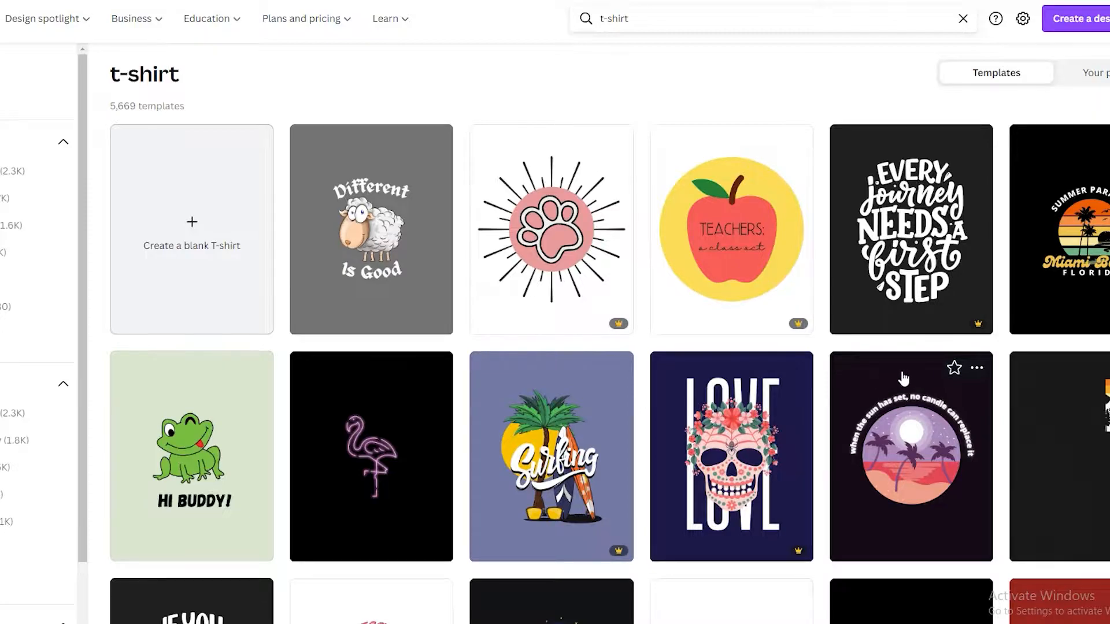
{"action": "scroll", "coordinate": [946, 367], "scroll_direction": "down", "scroll_amount": 2}
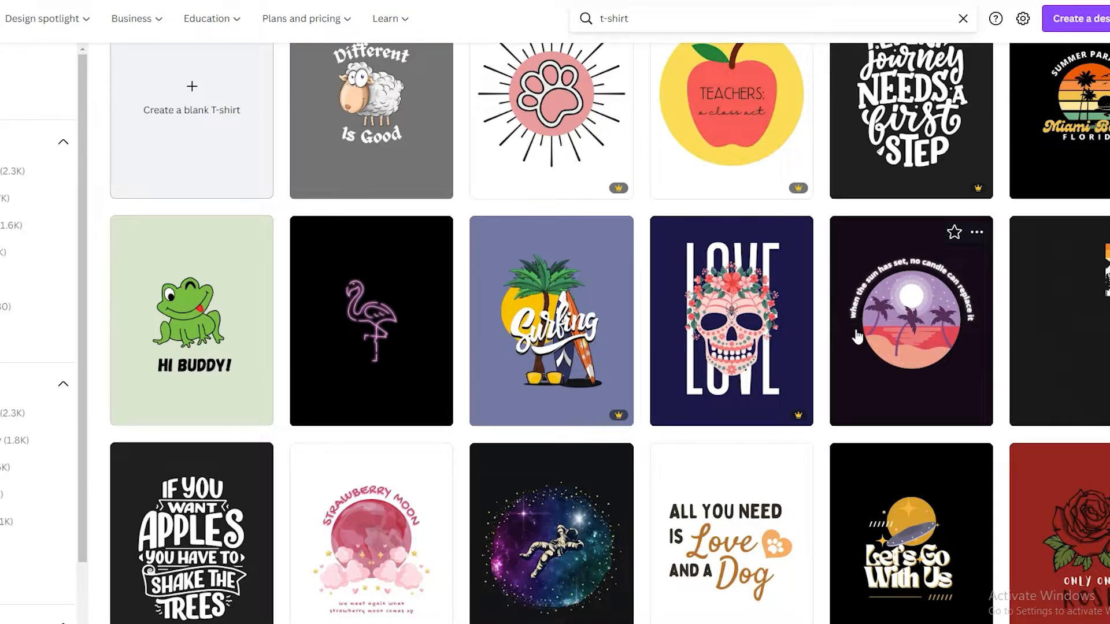
{"action": "scroll", "coordinate": [901, 294], "scroll_direction": "down", "scroll_amount": 5}
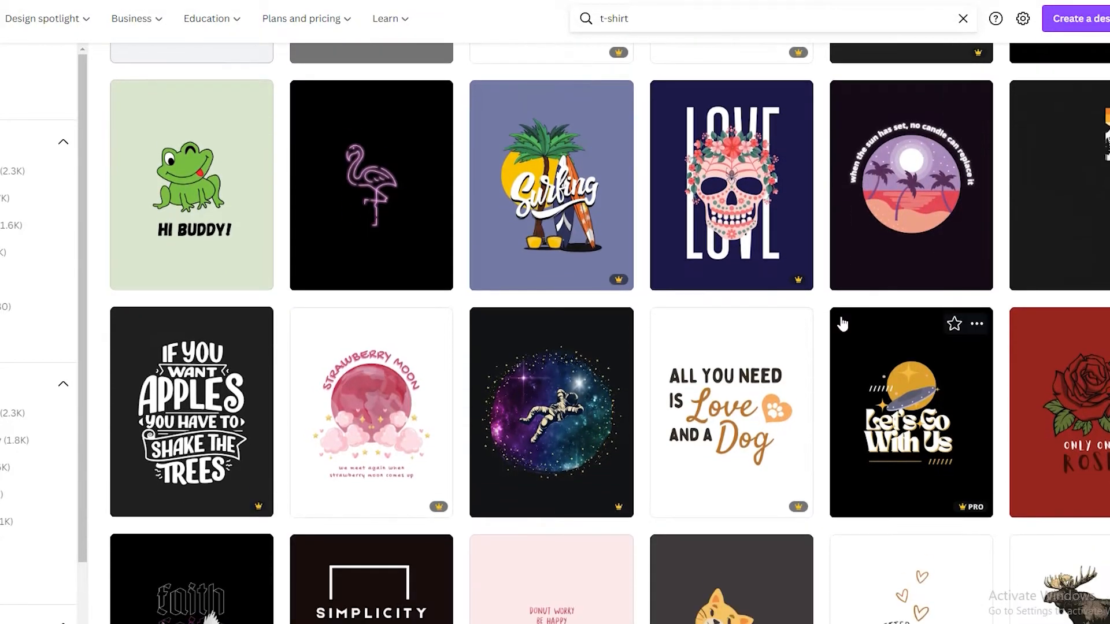
{"action": "scroll", "coordinate": [692, 330], "scroll_direction": "down", "scroll_amount": 3}
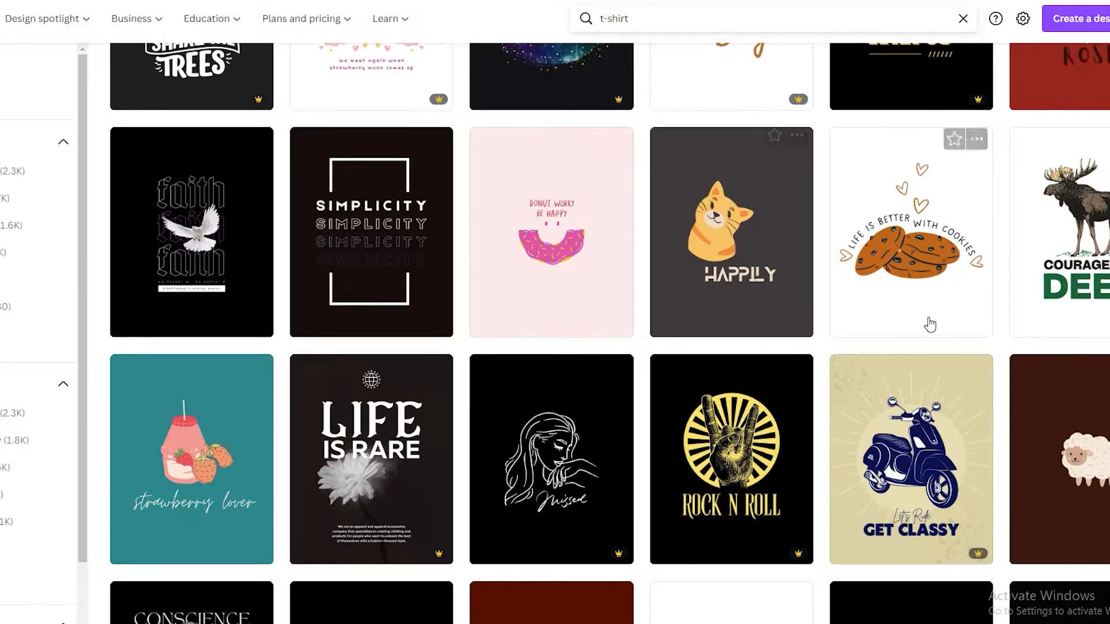
{"action": "scroll", "coordinate": [357, 288], "scroll_direction": "down", "scroll_amount": 1}
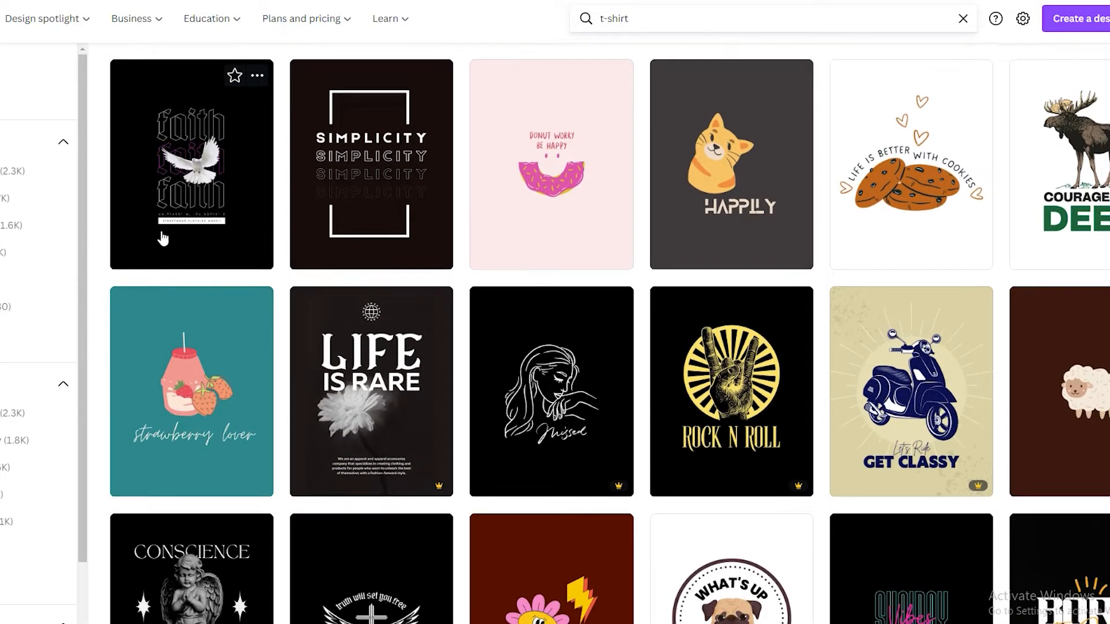
{"action": "scroll", "coordinate": [174, 313], "scroll_direction": "up", "scroll_amount": 2}
{"action": "scroll", "coordinate": [218, 315], "scroll_direction": "down", "scroll_amount": 1}
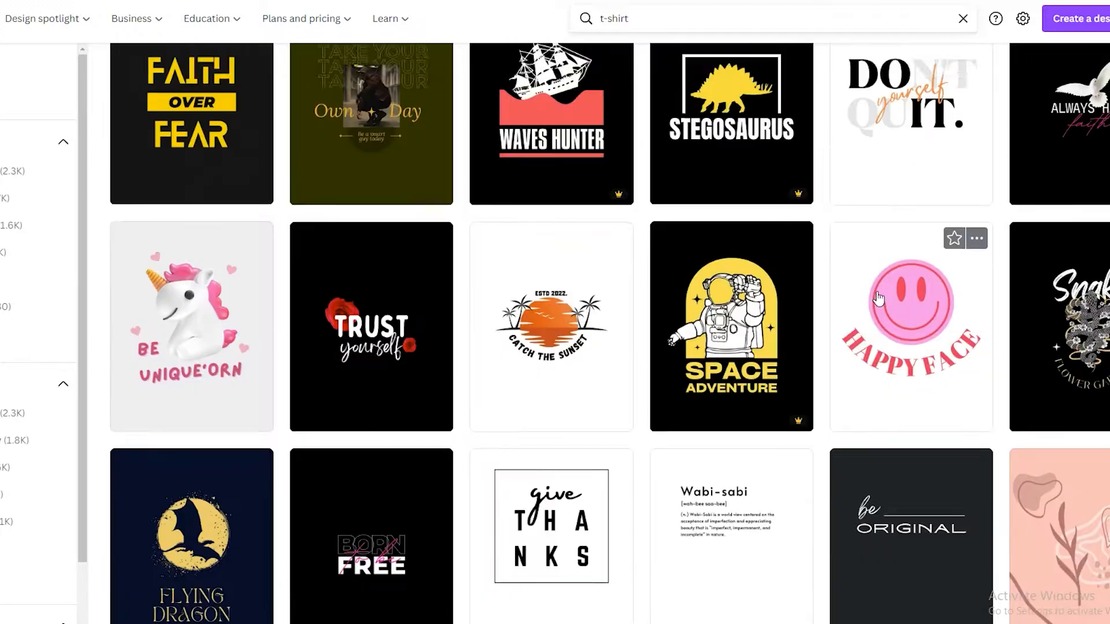
{"action": "scroll", "coordinate": [879, 298], "scroll_direction": "down", "scroll_amount": 2}
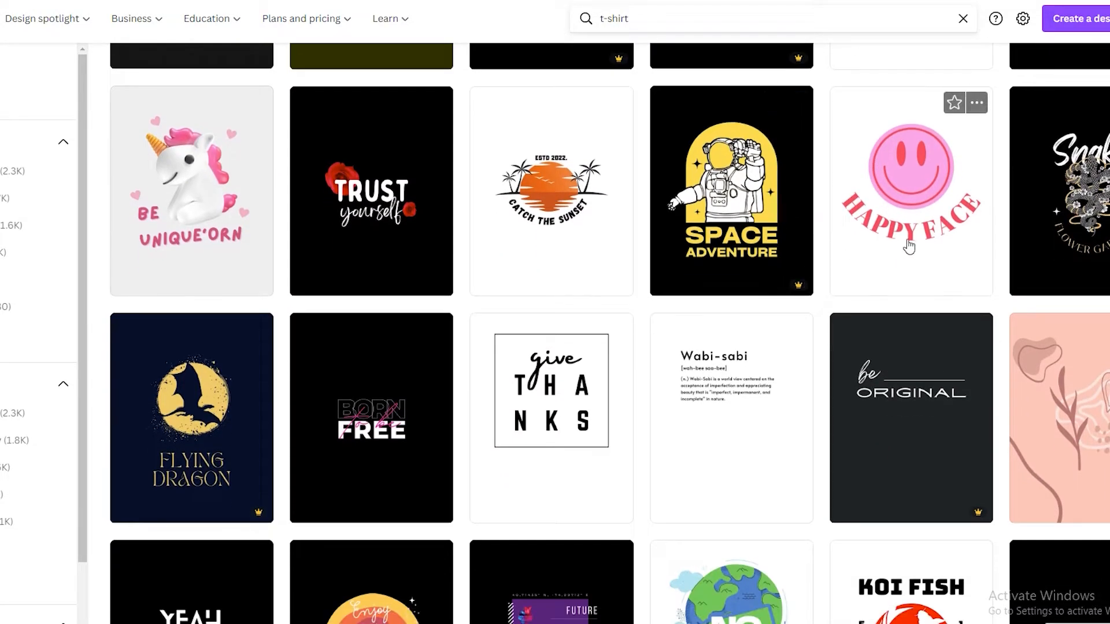
- Open the pink smiley "HAPPY FACE" template for editing
{"action": "scroll", "coordinate": [905, 366], "scroll_direction": "up", "scroll_amount": 2}
{"action": "left_click", "coordinate": [892, 372]}
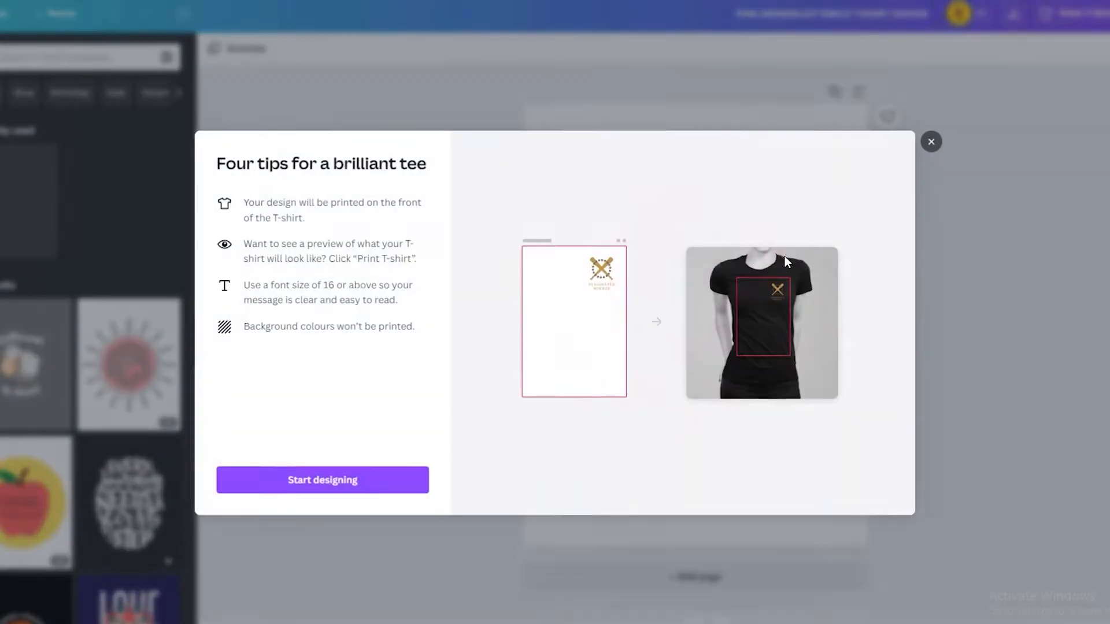
{"action": "left_click", "coordinate": [932, 142]}
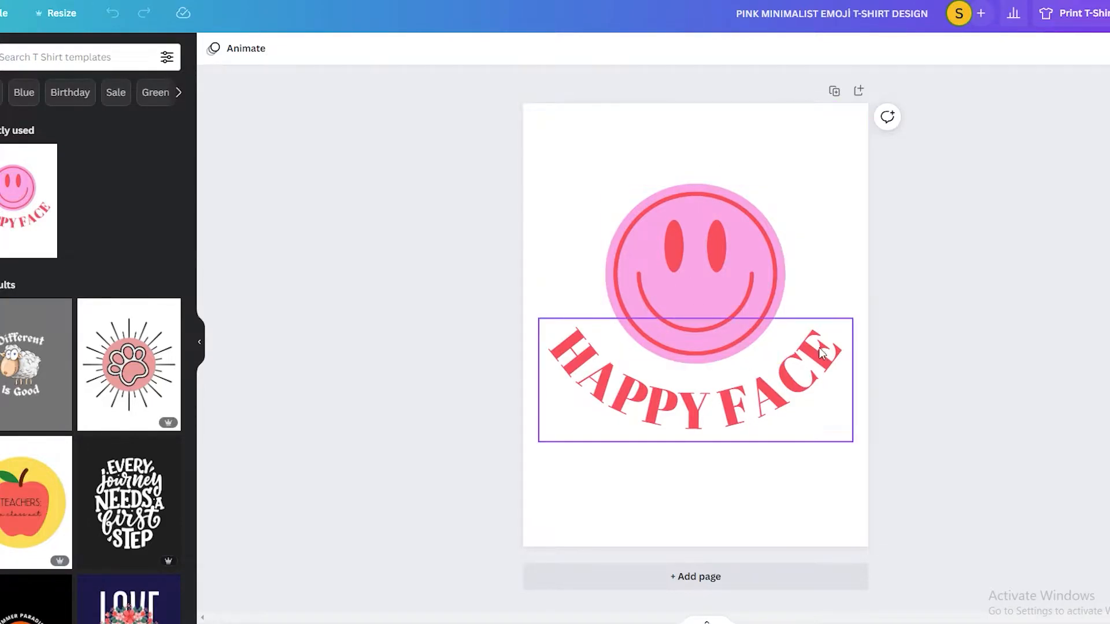
- Replace the curved "HAPPY FACE" text below the smiley with "HAPPY DAYS"
{"action": "left_click", "coordinate": [798, 375]}
{"action": "left_click", "coordinate": [798, 375]}
{"action": "left_click", "coordinate": [829, 371]}
{"action": "key", "text": "BackSpace"}
{"action": "key", "text": "BackSpace"}
{"action": "key", "text": "BackSpace"}
{"action": "key", "text": "BackSpace"}
{"action": "key", "text": "BackSpace"}
{"action": "key", "text": "BackSpace"}
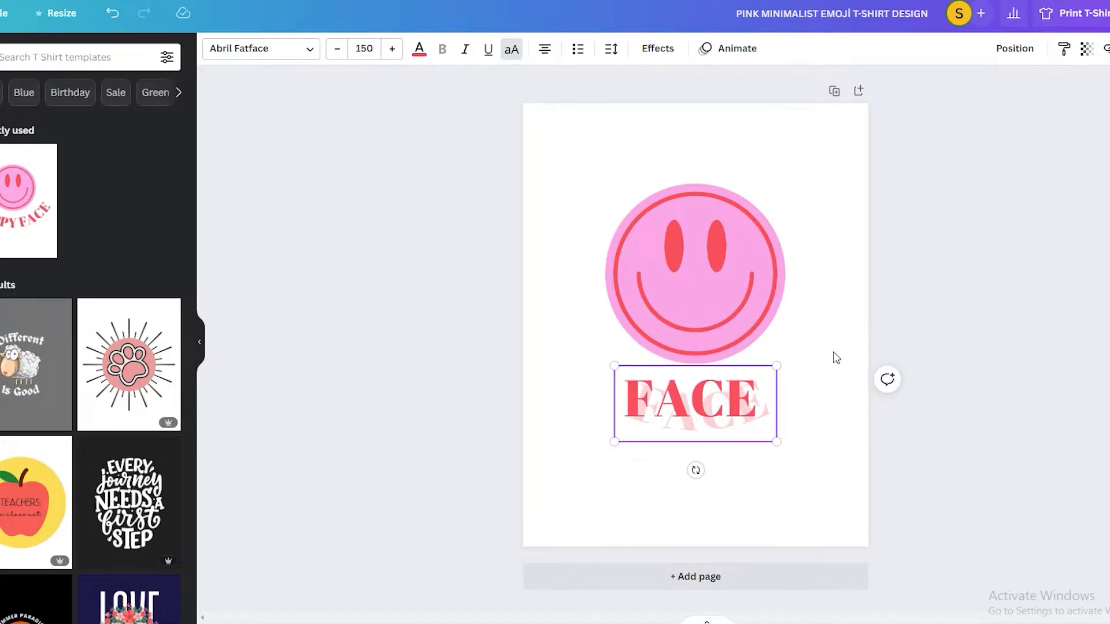
{"action": "key", "text": "BackSpace"}
{"action": "key", "text": "BackSpace"}
{"action": "key", "text": "BackSpace"}
{"action": "key", "text": "BackSpace"}
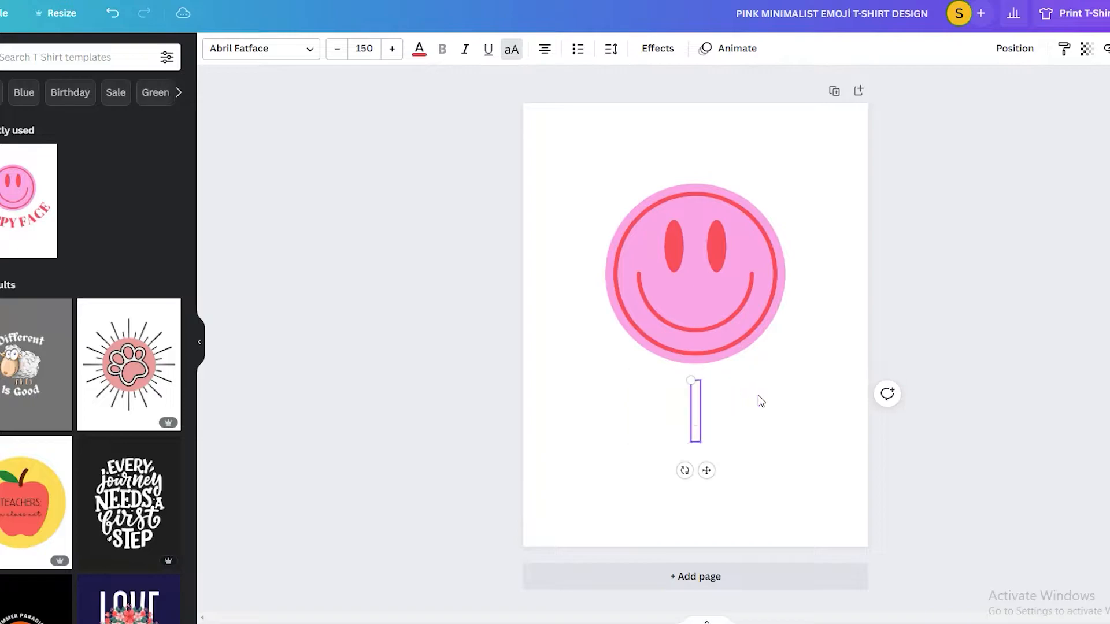
{"action": "type", "text": "HAPPY DA"}
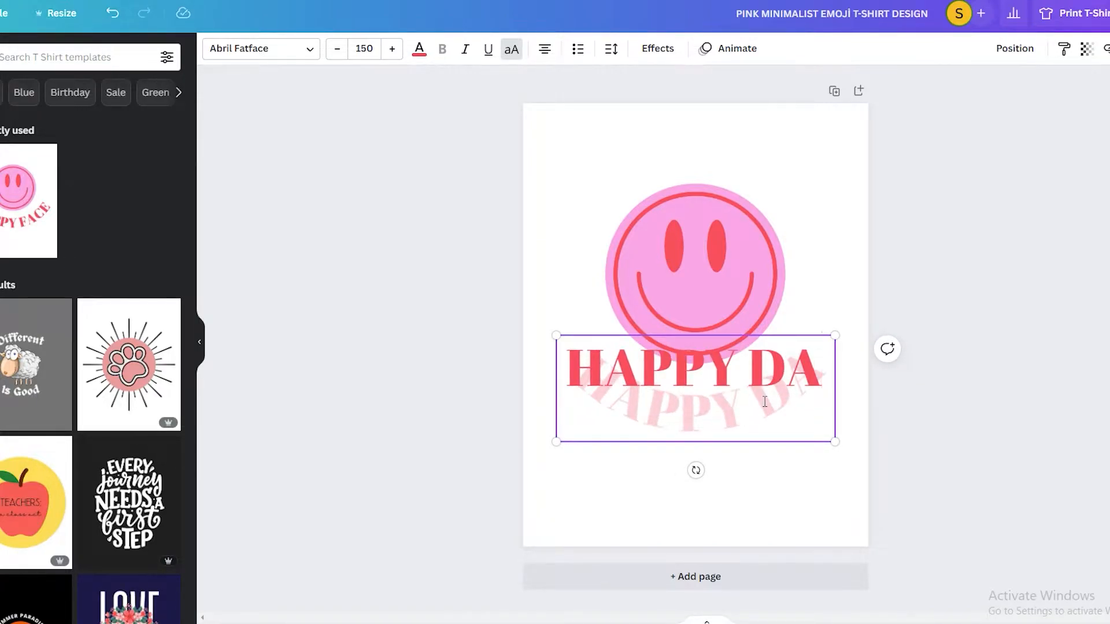
{"action": "type", "text": "YD"}
{"action": "key", "text": "BackSpace"}
{"action": "type", "text": "S"}
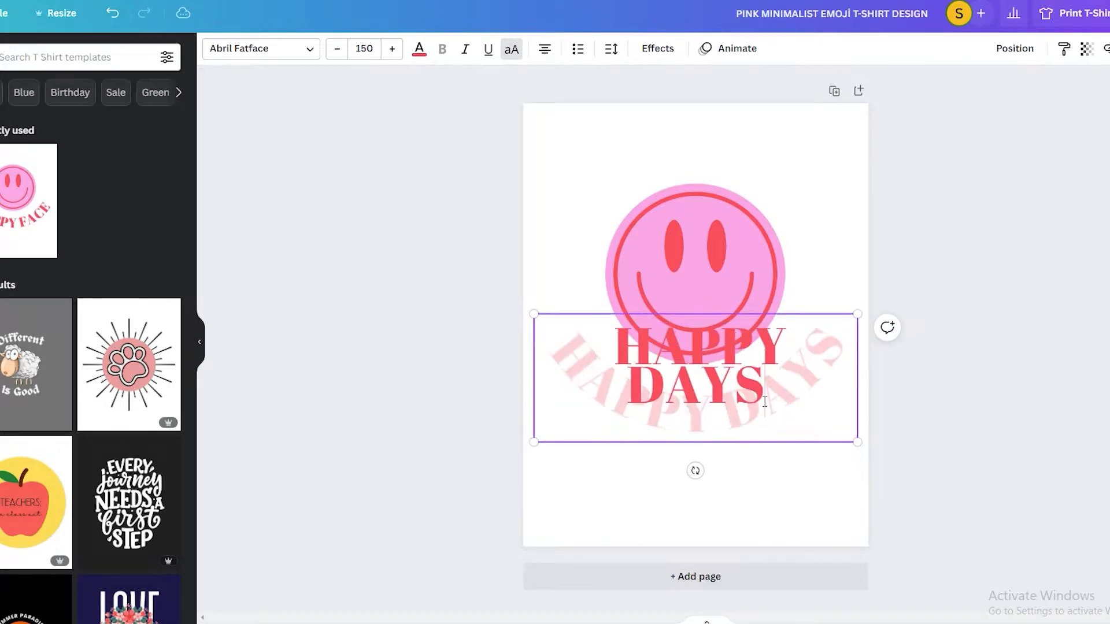
{"action": "left_click", "coordinate": [872, 341]}
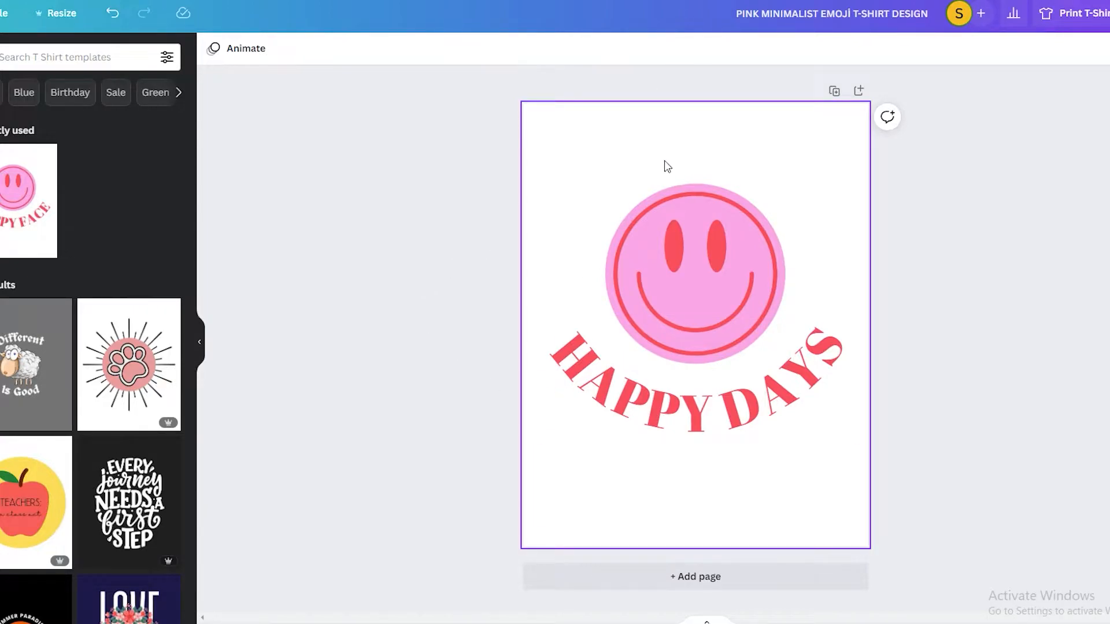
- Change the smiley's pink fill to yellow and nudge the "HAPPY DAYS" text slightly upward
{"action": "double_click", "coordinate": [662, 244]}
{"action": "left_click", "coordinate": [237, 48]}
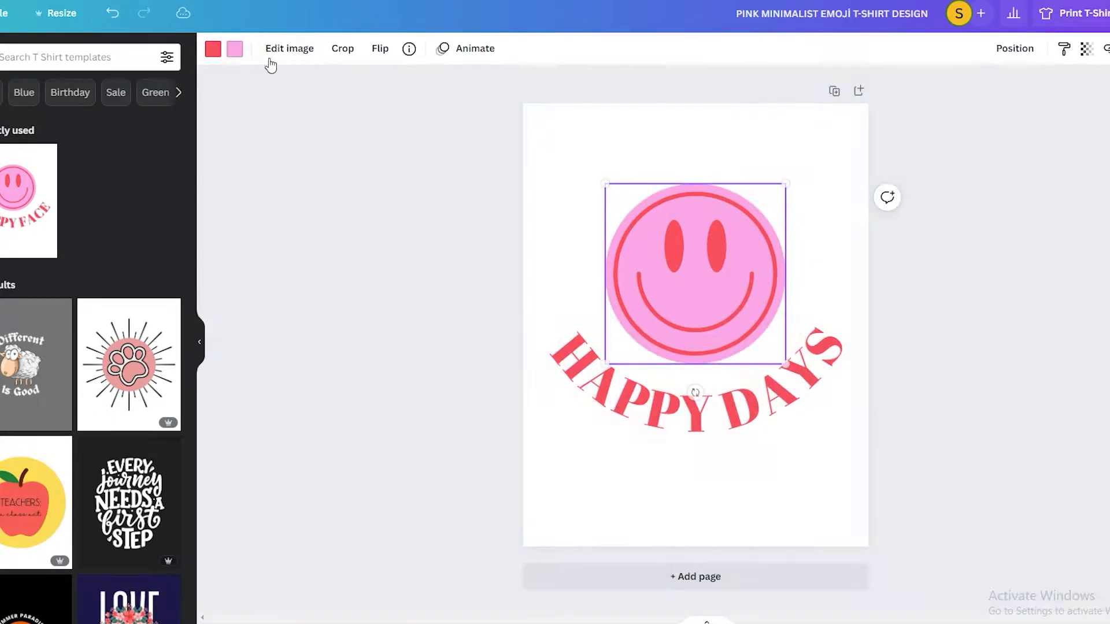
{"action": "left_click", "coordinate": [235, 49]}
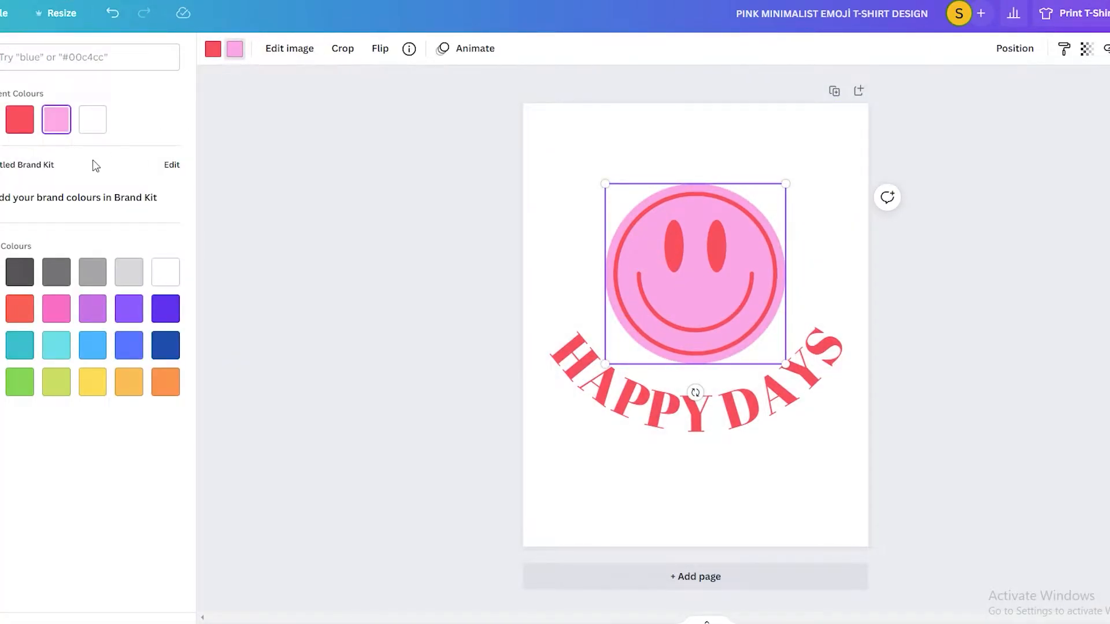
{"action": "left_click", "coordinate": [92, 383]}
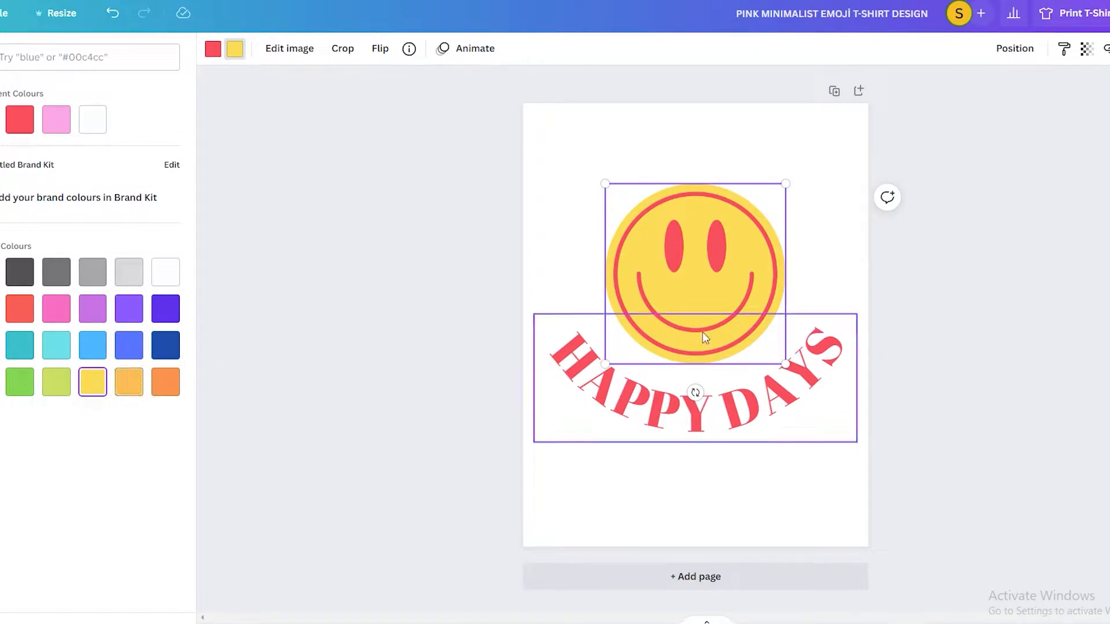
{"action": "left_click_drag", "start_coordinate": [684, 417], "coordinate": [691, 410]}
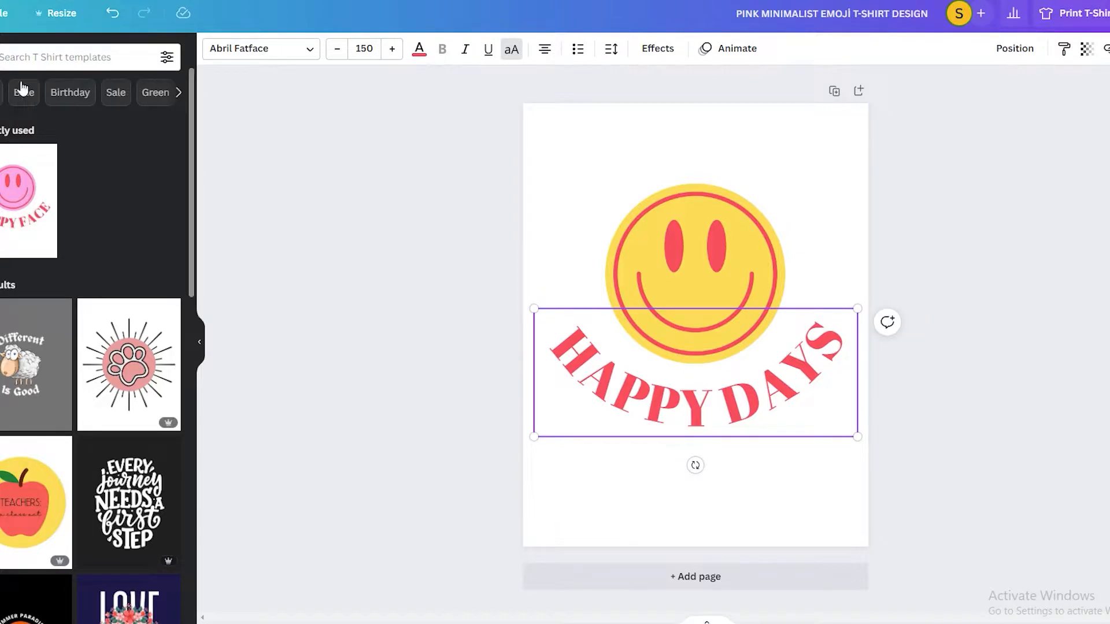
- Find elements in the Star category and add the scattered small-stars graphic to the design
{"action": "left_click", "coordinate": [0, 104]}
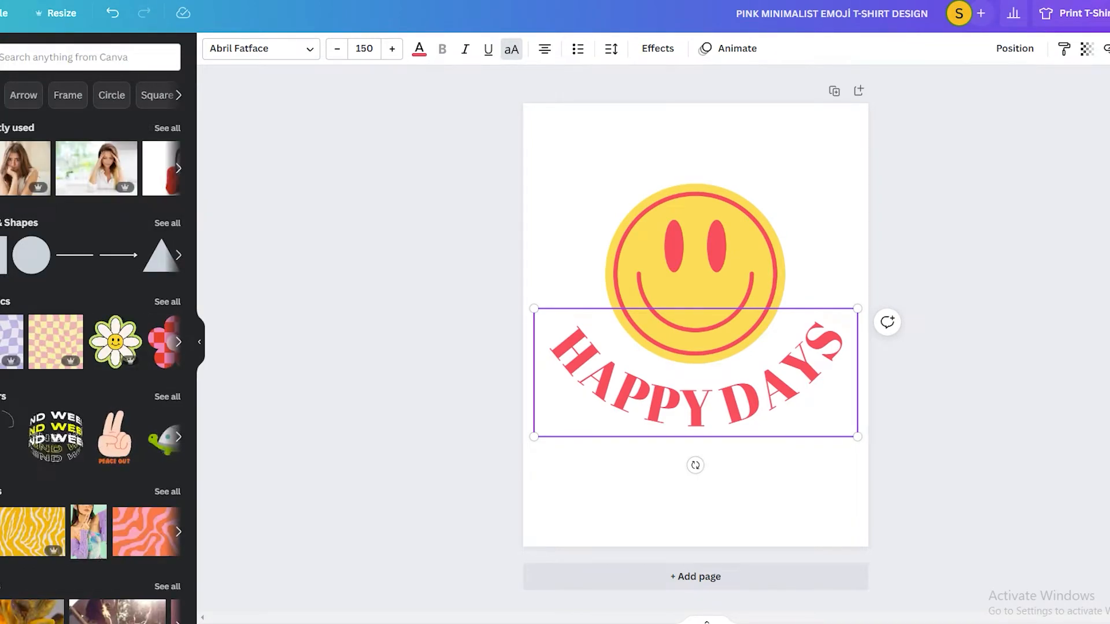
{"action": "scroll", "coordinate": [121, 425], "scroll_direction": "down", "scroll_amount": 10}
{"action": "scroll", "coordinate": [129, 436], "scroll_direction": "up", "scroll_amount": 10}
{"action": "left_click", "coordinate": [179, 94]}
{"action": "left_click", "coordinate": [180, 95]}
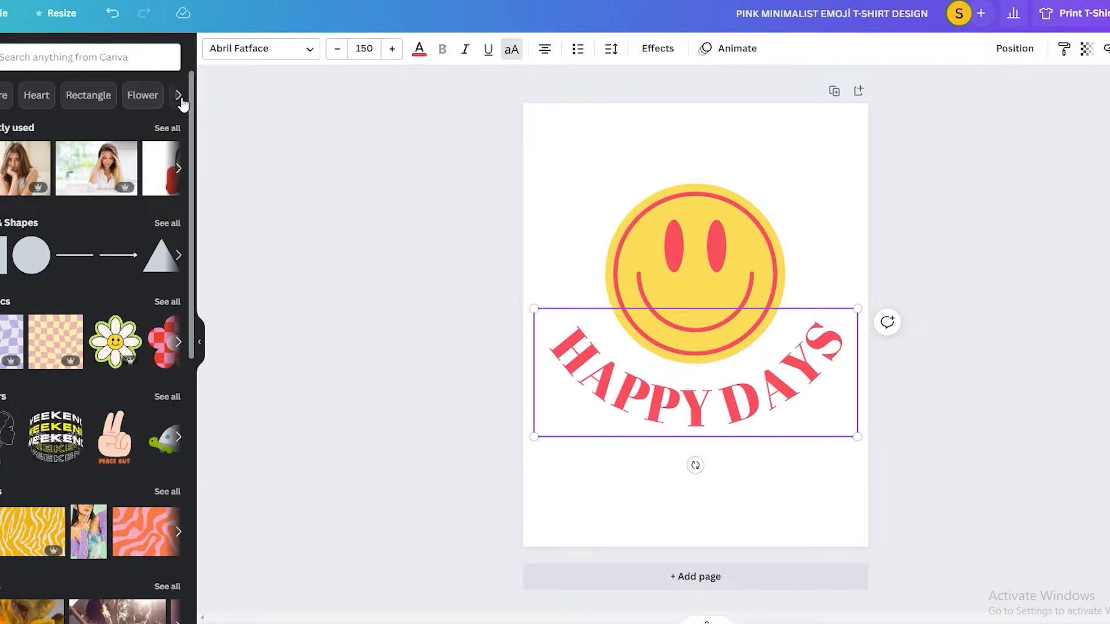
{"action": "left_click", "coordinate": [179, 95]}
{"action": "left_click", "coordinate": [32, 95]}
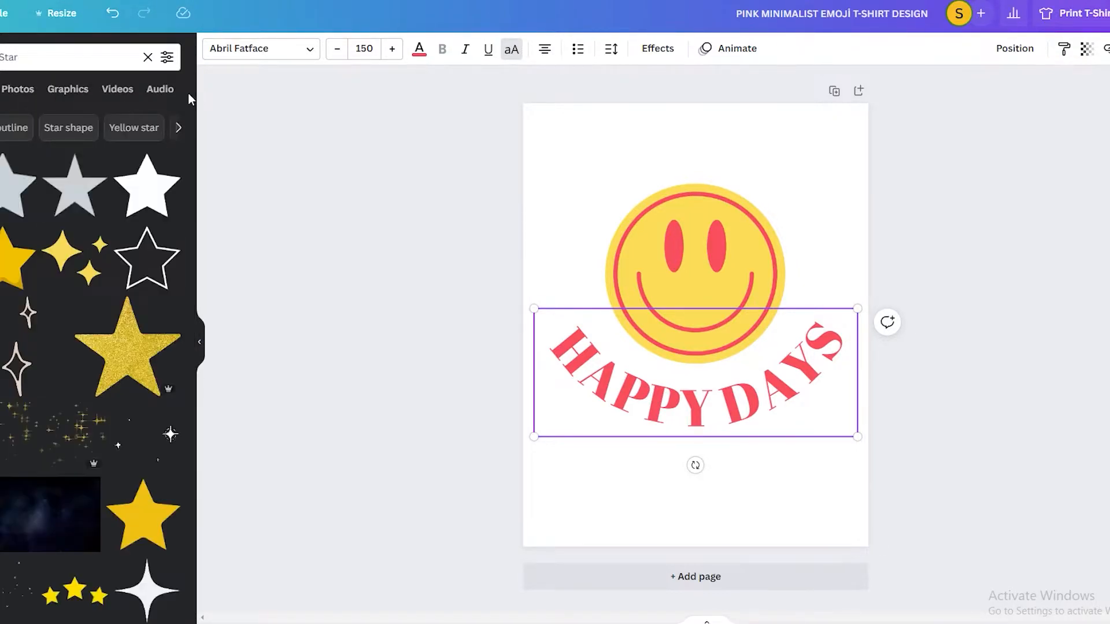
{"action": "scroll", "coordinate": [58, 231], "scroll_direction": "down", "scroll_amount": 3}
{"action": "scroll", "coordinate": [18, 240], "scroll_direction": "down", "scroll_amount": 2}
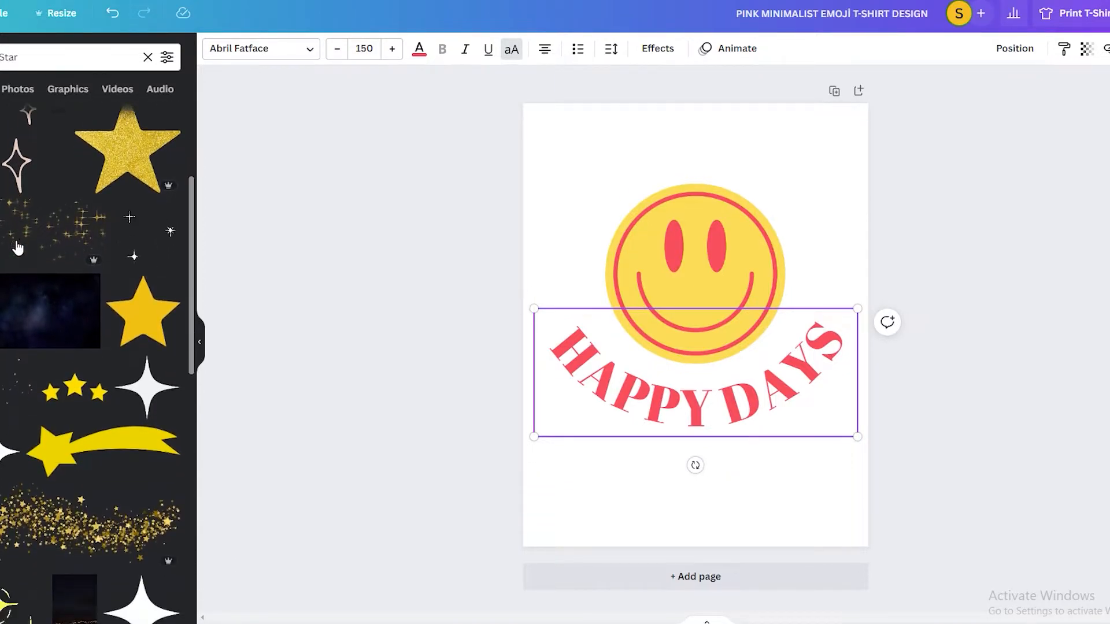
{"action": "scroll", "coordinate": [62, 401], "scroll_direction": "down", "scroll_amount": 3}
{"action": "scroll", "coordinate": [62, 401], "scroll_direction": "down", "scroll_amount": 5}
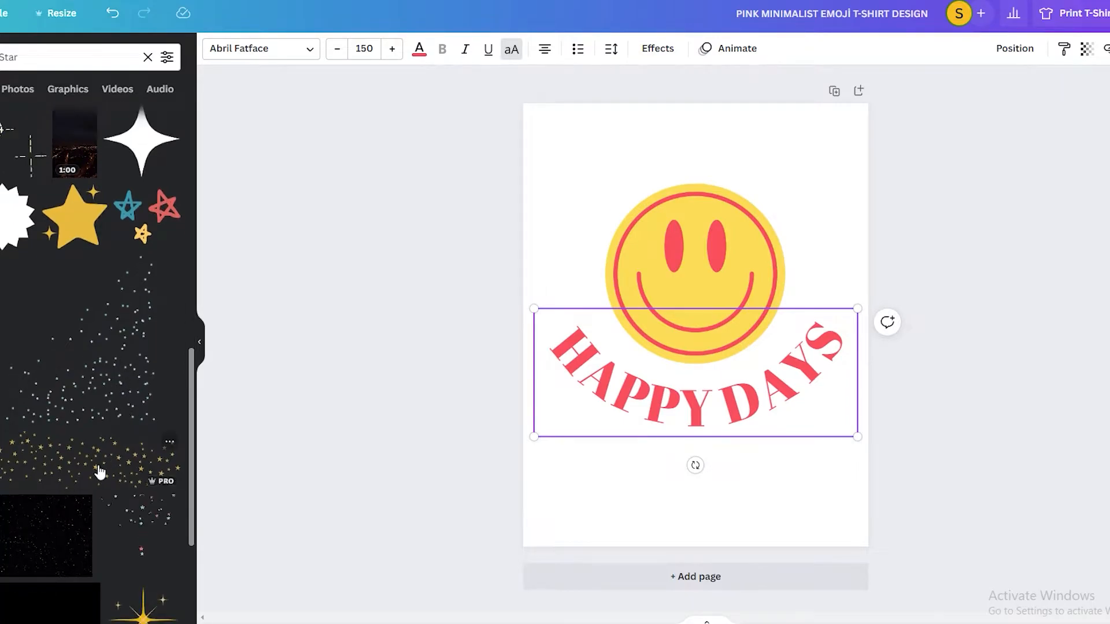
{"action": "scroll", "coordinate": [99, 470], "scroll_direction": "down", "scroll_amount": 3}
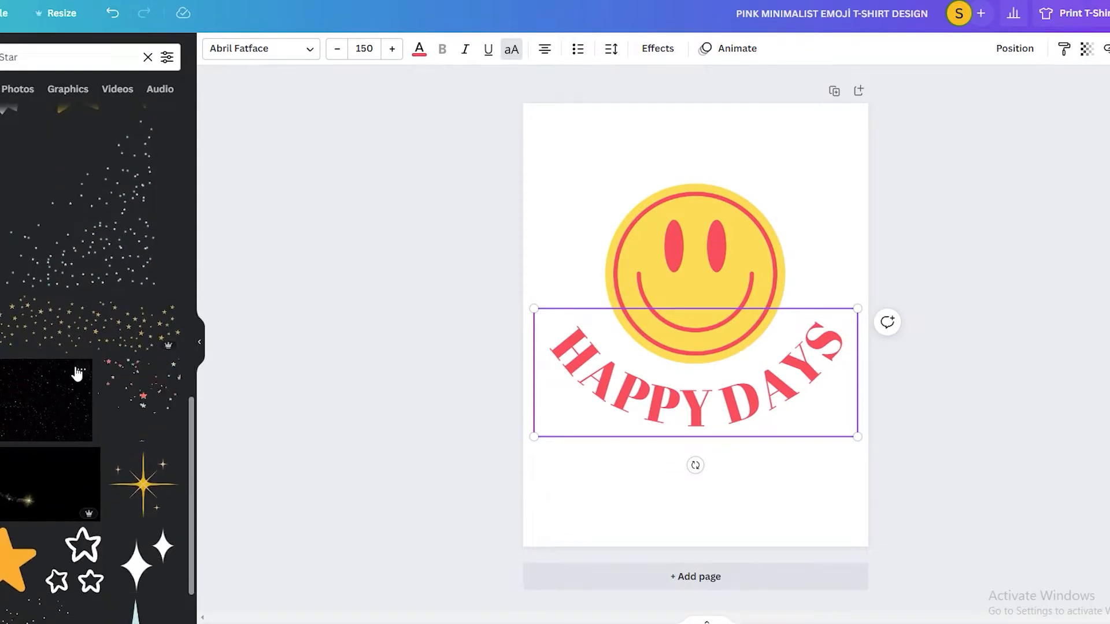
{"action": "left_click", "coordinate": [126, 254]}
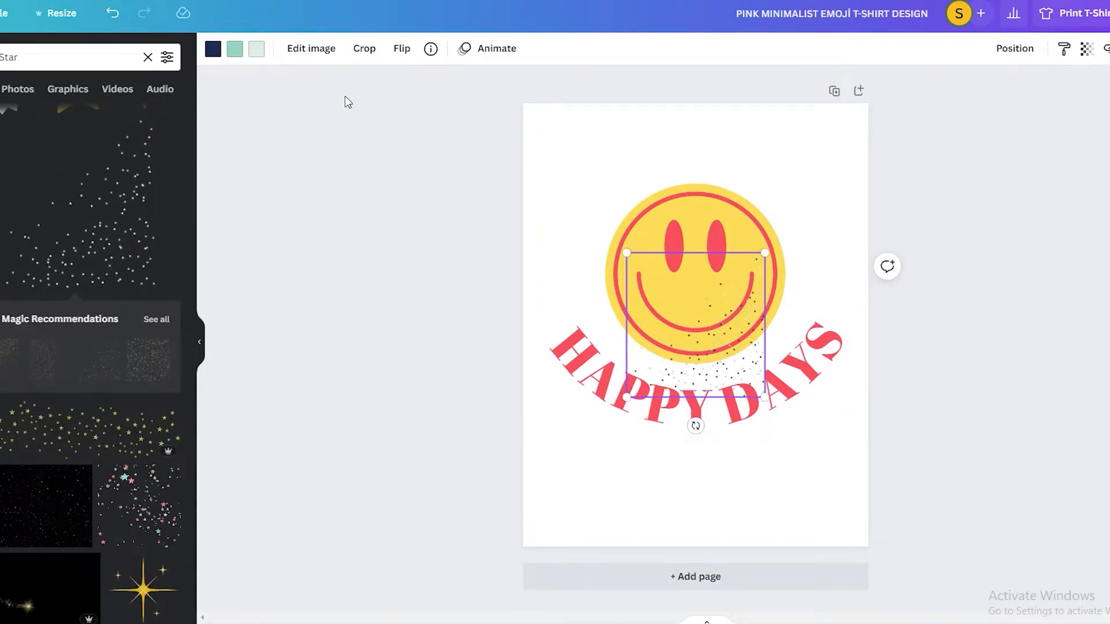
- Change the palest colour of the scattered-stars graphic to the yellow used in the smiley
{"action": "left_click", "coordinate": [257, 50]}
{"action": "left_click", "coordinate": [166, 120]}
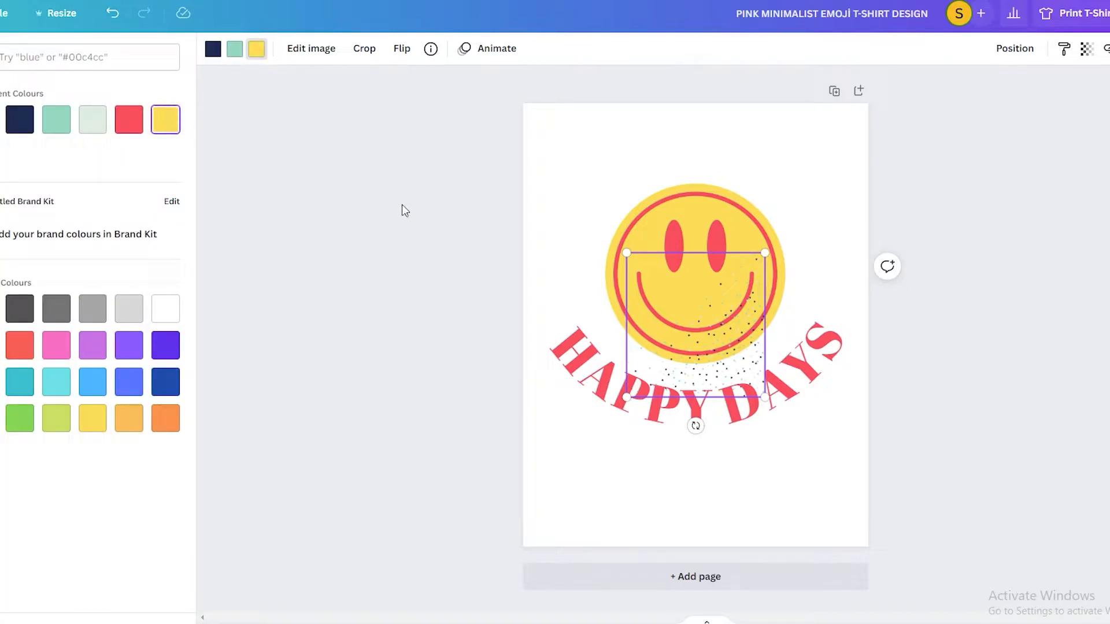
{"action": "left_click", "coordinate": [239, 52]}
{"action": "left_click", "coordinate": [220, 53]}
- Enlarge the scattered-stars graphic to cover the whole page and move the "HAPPY DAYS" text further below the smiley
{"action": "left_click_drag", "start_coordinate": [713, 350], "coordinate": [737, 403]}
{"action": "left_click_drag", "start_coordinate": [758, 316], "coordinate": [745, 279]}
{"action": "left_click_drag", "start_coordinate": [616, 215], "coordinate": [362, 95]}
{"action": "left_click_drag", "start_coordinate": [755, 359], "coordinate": [1010, 594]}
{"action": "mouse_move", "coordinate": [825, 382]}
{"action": "left_mouse_down"}
{"action": "mouse_move", "coordinate": [674, 273]}
{"action": "mouse_move", "coordinate": [812, 397]}
{"action": "mouse_move", "coordinate": [824, 391]}
{"action": "left_mouse_up"}
{"action": "left_click_drag", "start_coordinate": [748, 295], "coordinate": [725, 283]}
{"action": "left_click_drag", "start_coordinate": [976, 480], "coordinate": [777, 332]}
{"action": "left_click_drag", "start_coordinate": [785, 444], "coordinate": [918, 583]}
{"action": "left_click_drag", "start_coordinate": [833, 324], "coordinate": [748, 263]}
{"action": "left_click_drag", "start_coordinate": [840, 524], "coordinate": [906, 556]}
{"action": "left_click_drag", "start_coordinate": [840, 325], "coordinate": [843, 319]}
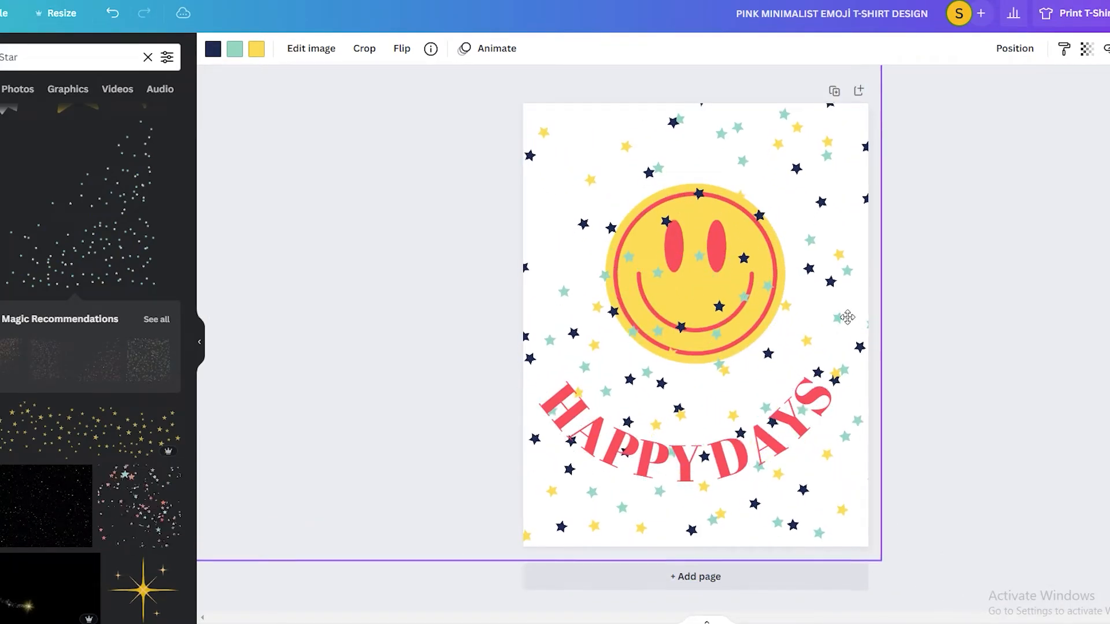
- Send the stars graphic backward behind the smiley and text, and fine-tune the placement of the text and stars
{"action": "left_click", "coordinate": [996, 54]}
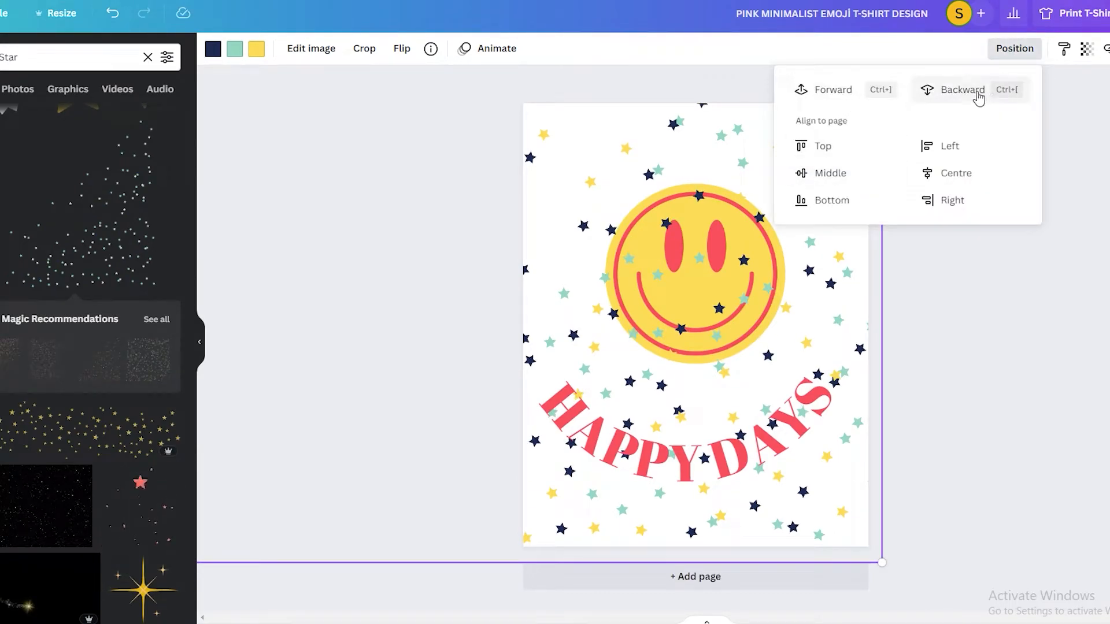
{"action": "left_click", "coordinate": [986, 98]}
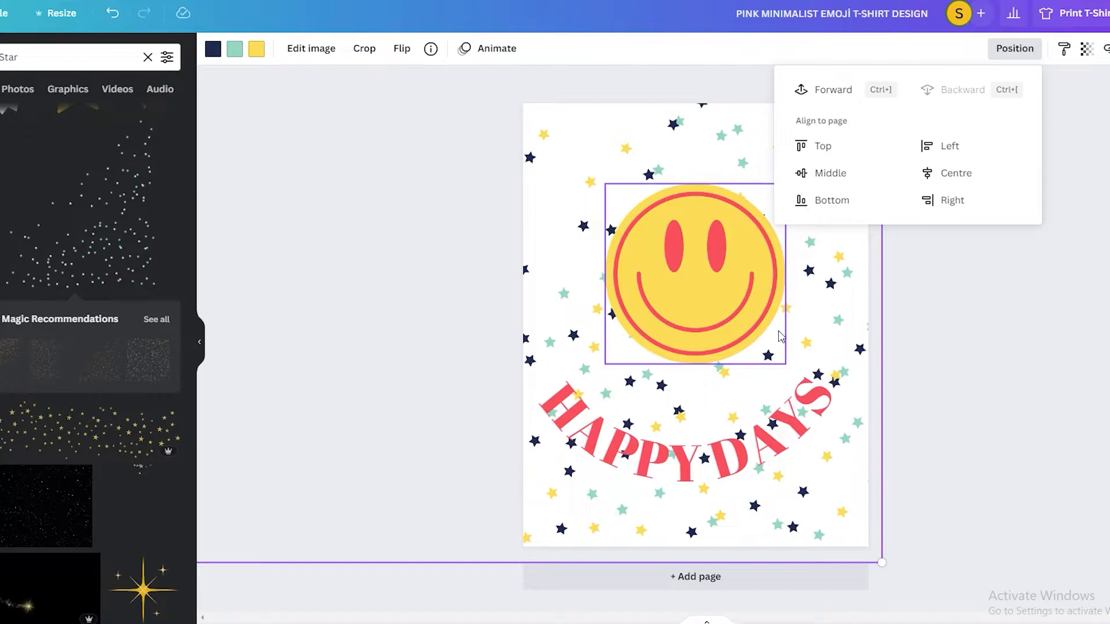
{"action": "left_click_drag", "start_coordinate": [729, 452], "coordinate": [737, 444]}
{"action": "left_click_drag", "start_coordinate": [830, 248], "coordinate": [829, 247]}
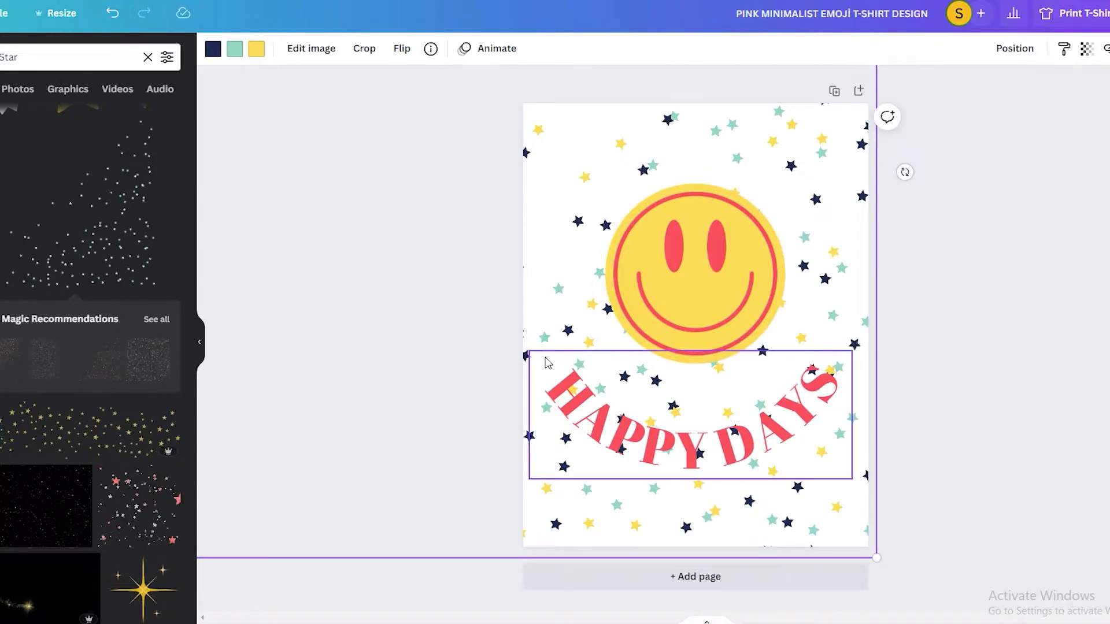
{"action": "left_click_drag", "start_coordinate": [860, 548], "coordinate": [870, 547]}
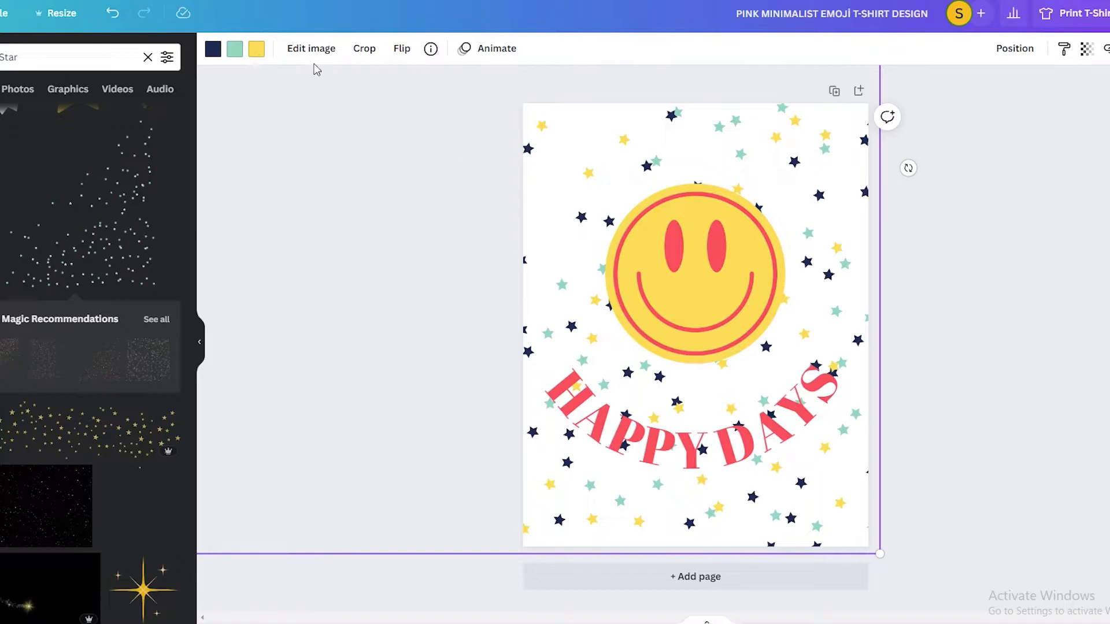
- Recolour the mint stars in the scattered-stars graphic with the coral red of the text and the navy stars grey
{"action": "left_click", "coordinate": [236, 49]}
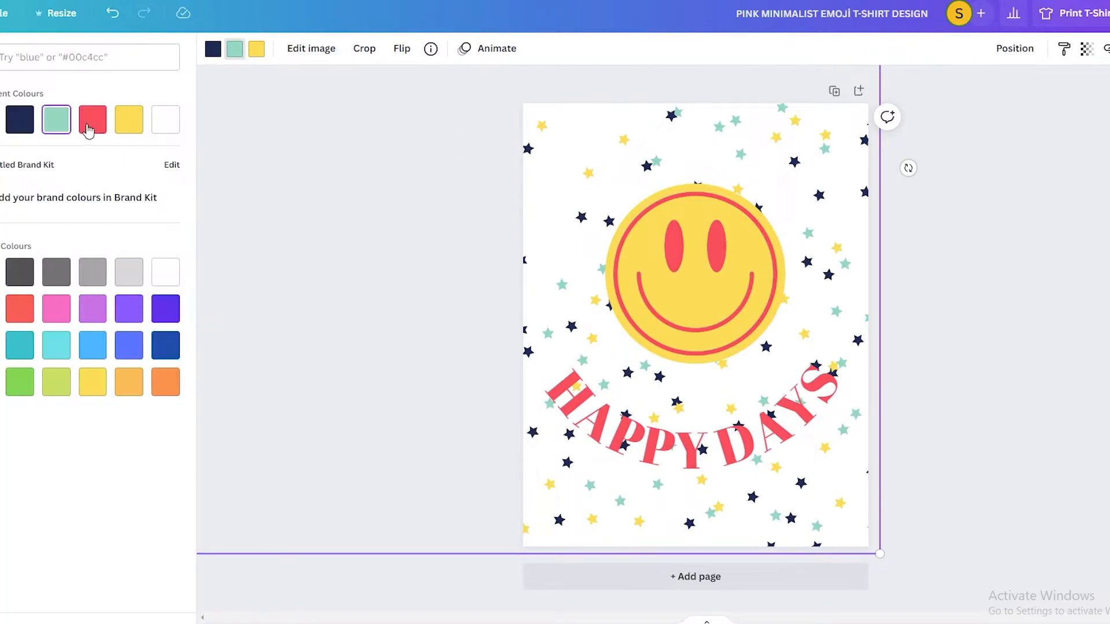
{"action": "left_click", "coordinate": [93, 120]}
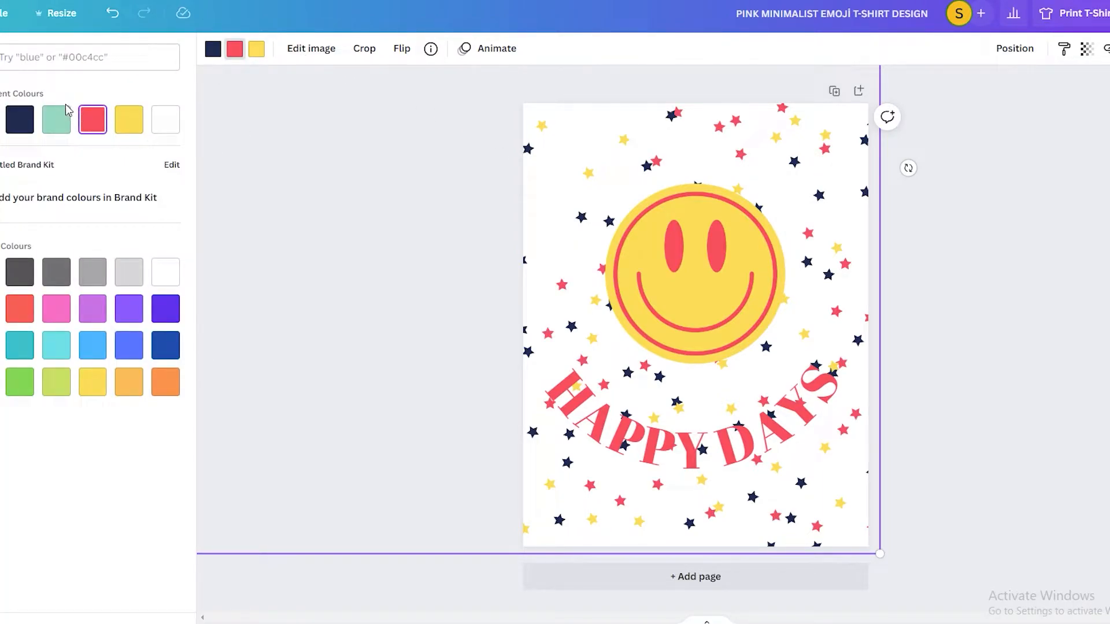
{"action": "left_click", "coordinate": [214, 53]}
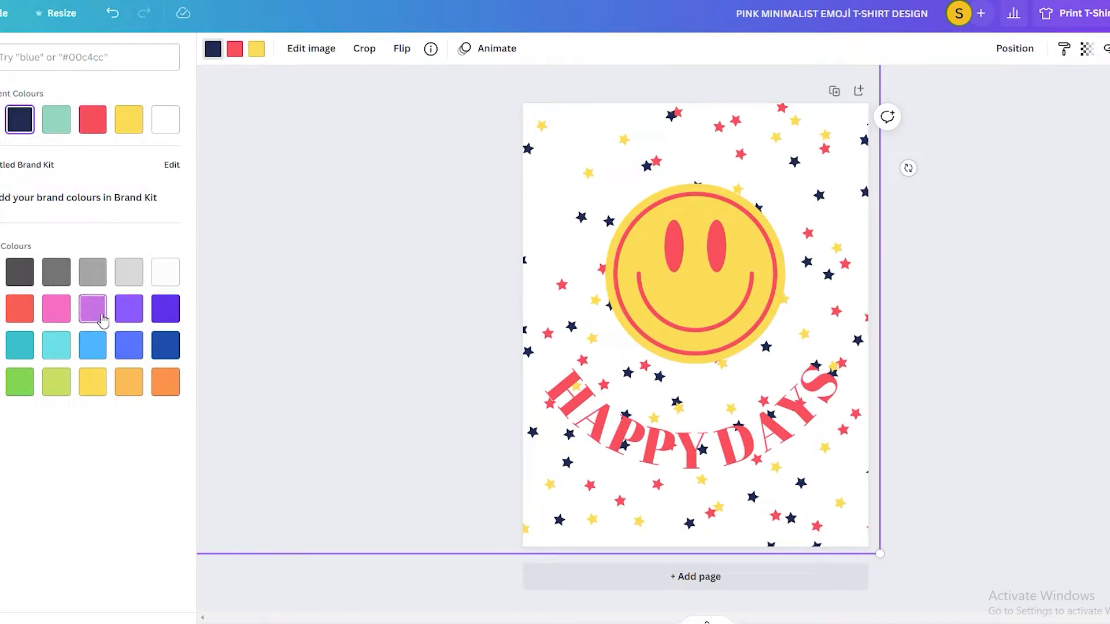
{"action": "left_click", "coordinate": [21, 383]}
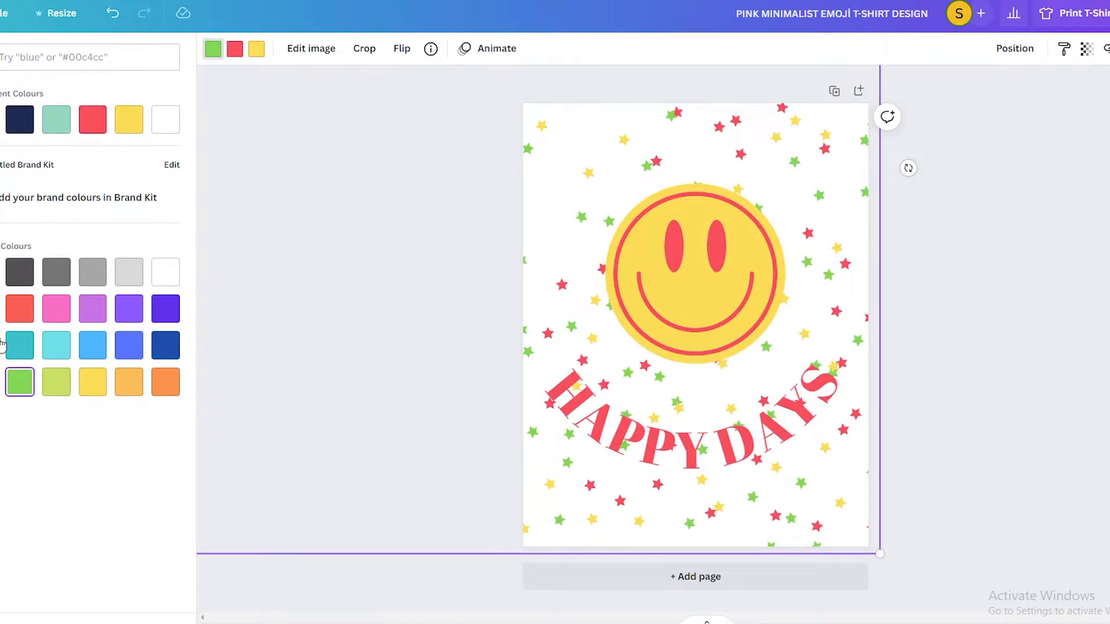
{"action": "left_click", "coordinate": [0, 309]}
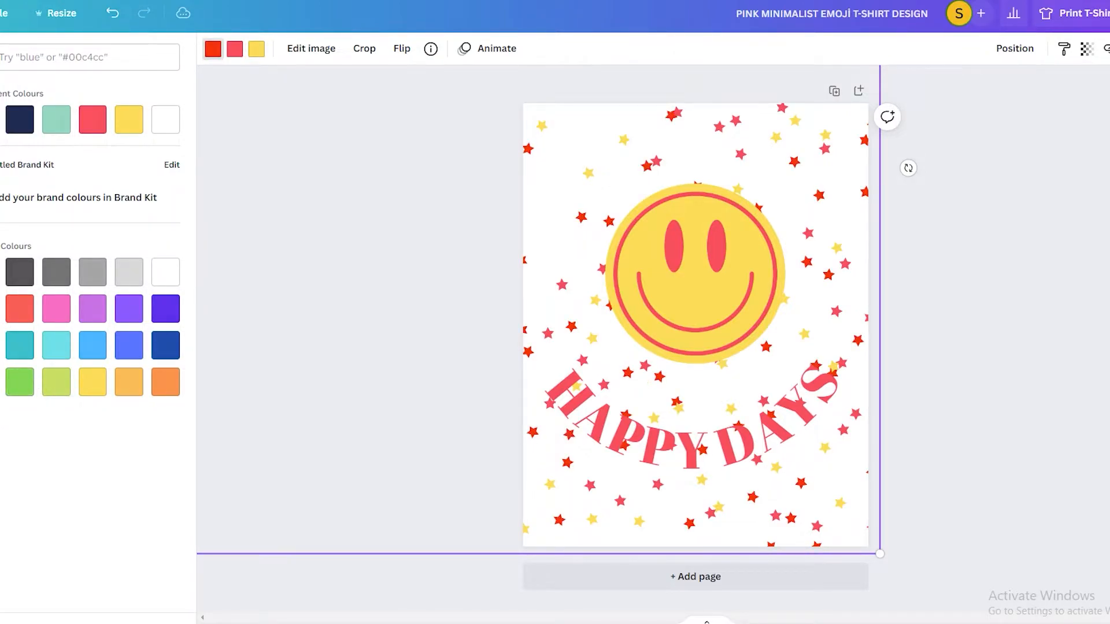
{"action": "left_click", "coordinate": [91, 273]}
- Move the curved "HAPPY DAYS" text slightly up and centre it closer under the smiley
{"action": "mouse_move", "coordinate": [750, 357]}
{"action": "left_mouse_down"}
{"action": "mouse_move", "coordinate": [775, 347]}
{"action": "mouse_move", "coordinate": [764, 344]}
{"action": "left_mouse_up"}
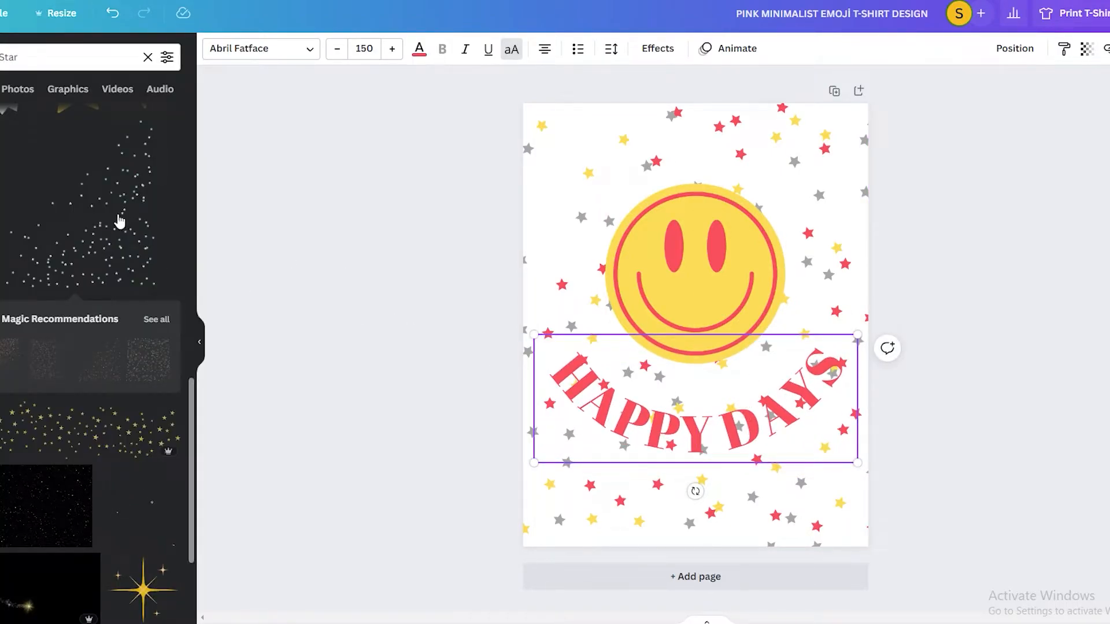
{"action": "left_click", "coordinate": [1033, 275]}
{"action": "left_click_drag", "start_coordinate": [689, 447], "coordinate": [688, 445]}
- Apply a Shadow effect to the "HAPPY DAYS" text with offset 76, and adjust its direction, blur and transparency
{"action": "left_click", "coordinate": [689, 444]}
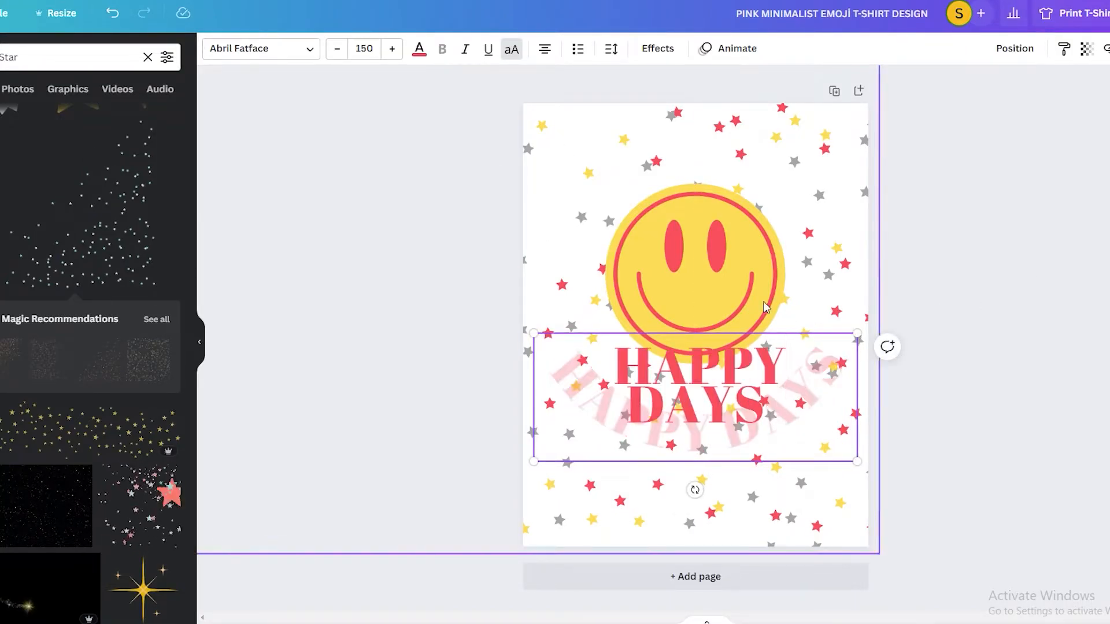
{"action": "left_click", "coordinate": [656, 48]}
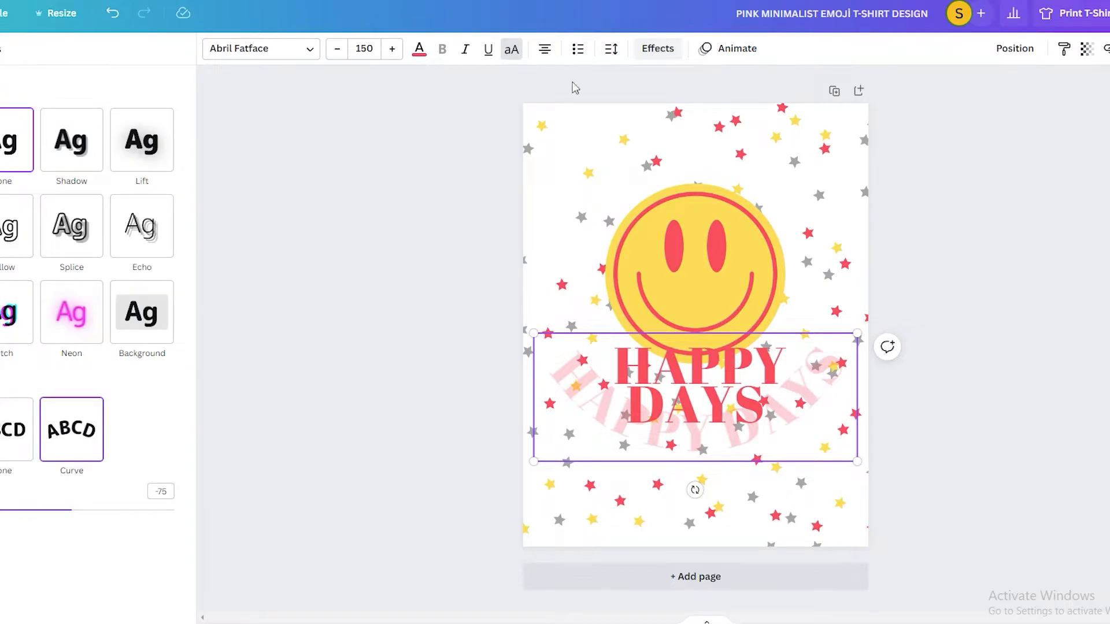
{"action": "left_click", "coordinate": [80, 151]}
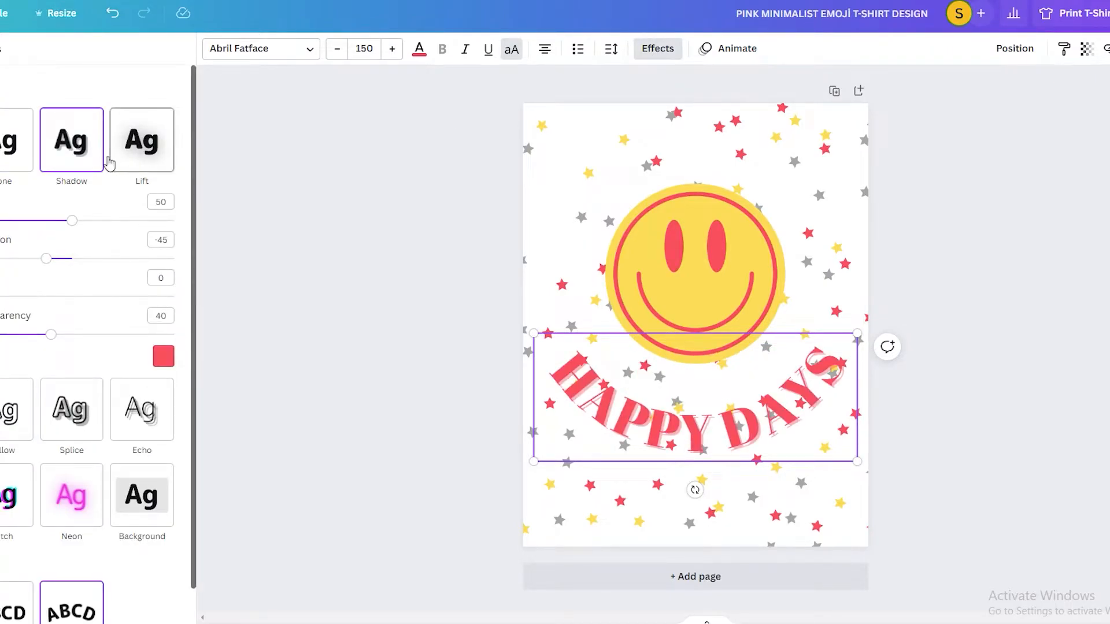
{"action": "left_click_drag", "start_coordinate": [73, 223], "coordinate": [125, 227]}
{"action": "left_click_drag", "start_coordinate": [45, 259], "coordinate": [99, 263]}
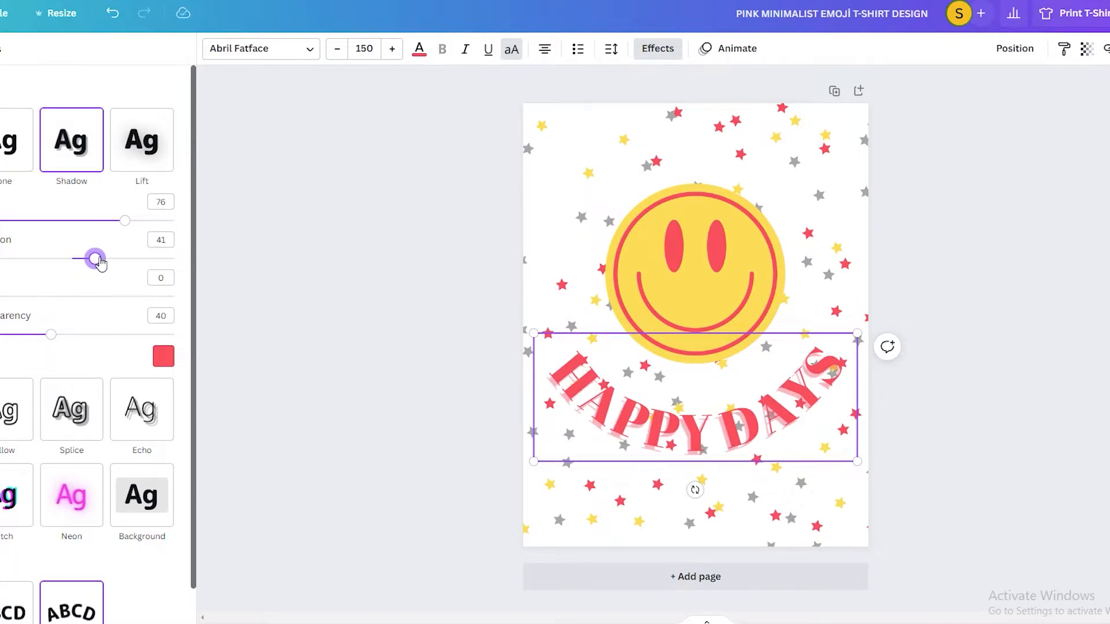
{"action": "left_click_drag", "start_coordinate": [51, 334], "coordinate": [81, 343]}
{"action": "left_click_drag", "start_coordinate": [7, 298], "coordinate": [32, 307]}
{"action": "left_click_drag", "start_coordinate": [101, 258], "coordinate": [102, 225]}
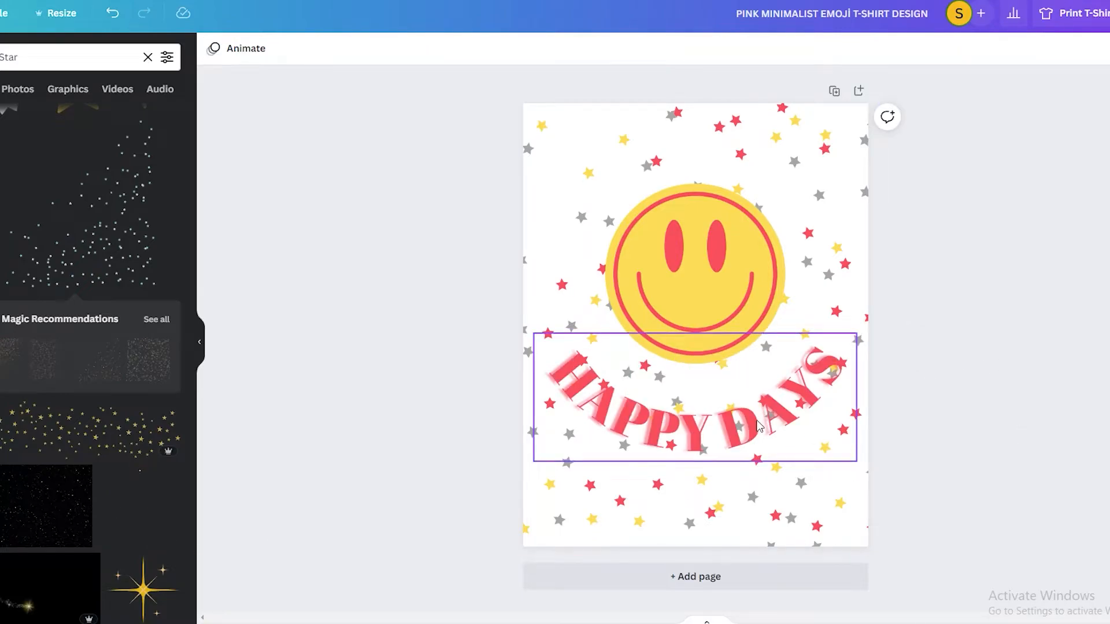
- Shift the stars graphic further down the page and move the "HAPPY DAYS" text up closer to the smiley
{"action": "left_click_drag", "start_coordinate": [767, 426], "coordinate": [762, 419]}
{"action": "left_click_drag", "start_coordinate": [807, 509], "coordinate": [811, 412]}
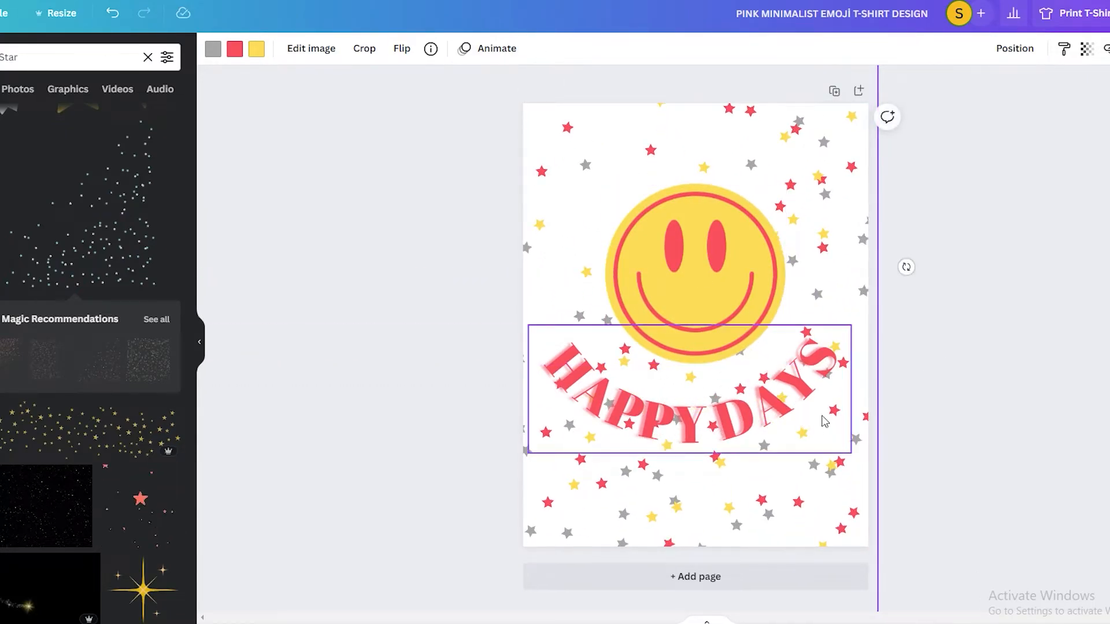
{"action": "left_click_drag", "start_coordinate": [735, 429], "coordinate": [741, 421]}
{"action": "left_click", "coordinate": [1018, 307]}
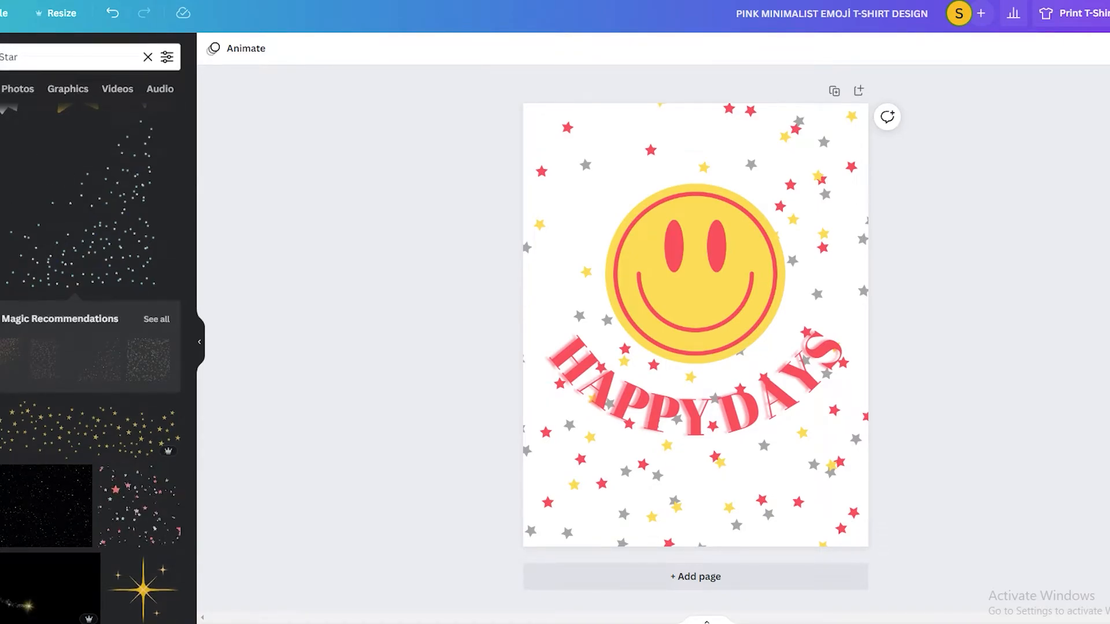
- Find the "RODEO" style among the text designs and place it above the smiley
{"action": "left_click", "coordinate": [0, 197]}
{"action": "scroll", "coordinate": [72, 281], "scroll_direction": "down", "scroll_amount": 5}
{"action": "scroll", "coordinate": [71, 295], "scroll_direction": "down", "scroll_amount": 7}
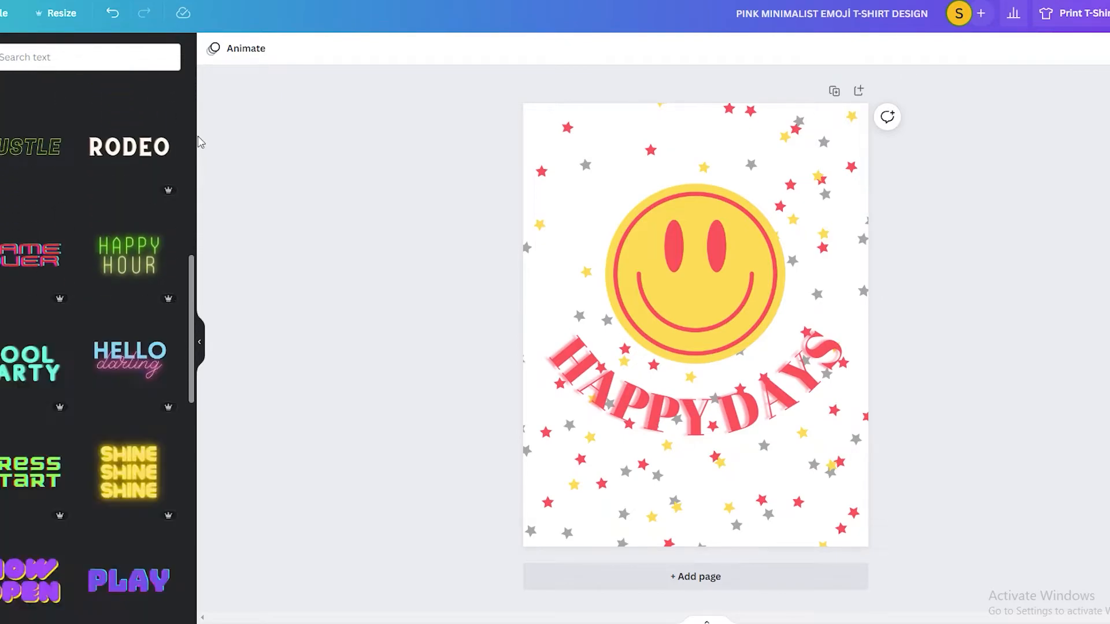
{"action": "scroll", "coordinate": [124, 185], "scroll_direction": "down", "scroll_amount": 1}
{"action": "scroll", "coordinate": [123, 185], "scroll_direction": "up", "scroll_amount": 3}
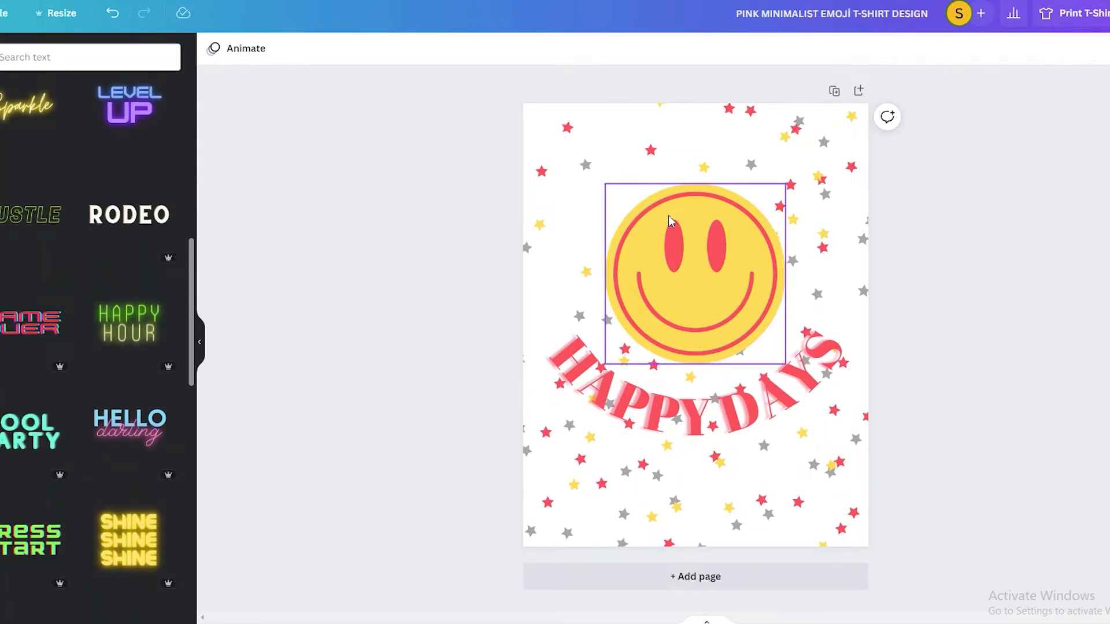
{"action": "left_click_drag", "start_coordinate": [780, 340], "coordinate": [794, 166]}
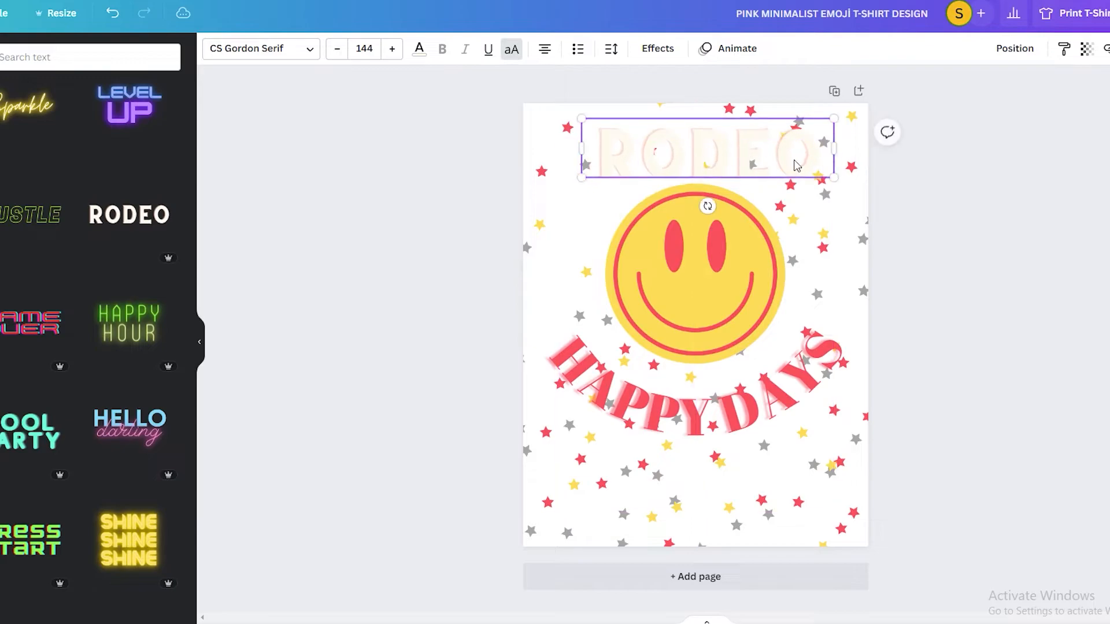
- Replace the word "RODEO" with "X" and place it over the smiley's left eye
{"action": "double_click", "coordinate": [815, 160]}
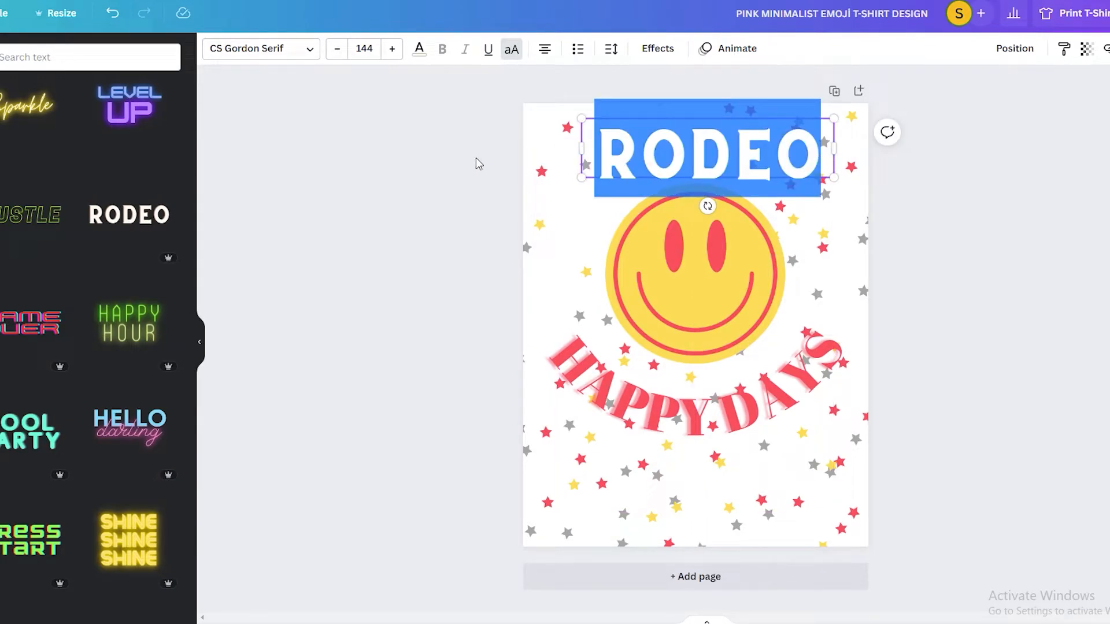
{"action": "key", "text": "BackSpace"}
{"action": "left_click", "coordinate": [1078, 194]}
{"action": "left_click_drag", "start_coordinate": [696, 156], "coordinate": [664, 244]}
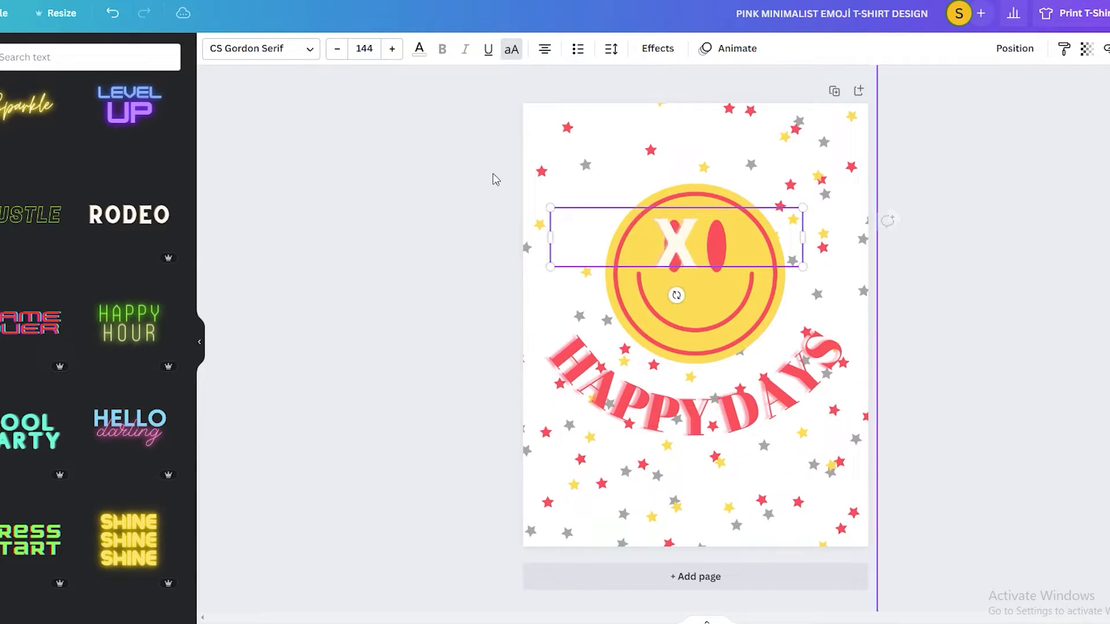
- Colour the X coral red, enlarge it slightly and move it below the left eye over the smile
{"action": "left_click", "coordinate": [419, 48]}
{"action": "left_click", "coordinate": [56, 119]}
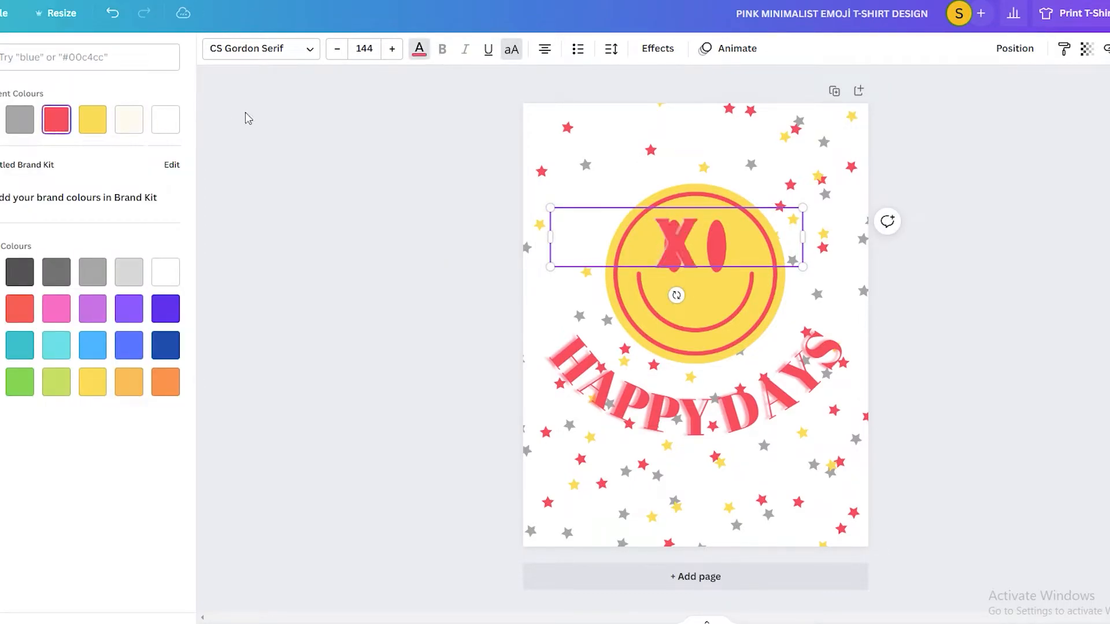
{"action": "mouse_move", "coordinate": [672, 247]}
{"action": "left_mouse_down"}
{"action": "mouse_move", "coordinate": [662, 266]}
{"action": "mouse_move", "coordinate": [678, 250]}
{"action": "left_mouse_up"}
{"action": "left_click_drag", "start_coordinate": [556, 272], "coordinate": [544, 288]}
{"action": "left_click_drag", "start_coordinate": [672, 255], "coordinate": [681, 322]}
- Change the smiley's coral-red ring, eyes and mouth to white
{"action": "left_click", "coordinate": [677, 246]}
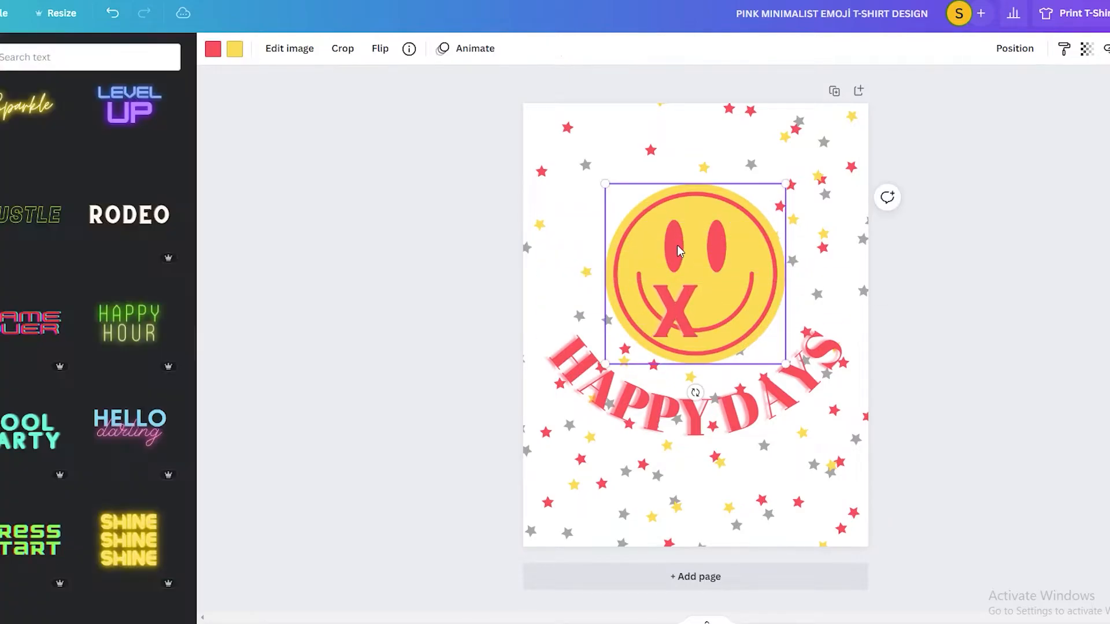
{"action": "double_click", "coordinate": [677, 242]}
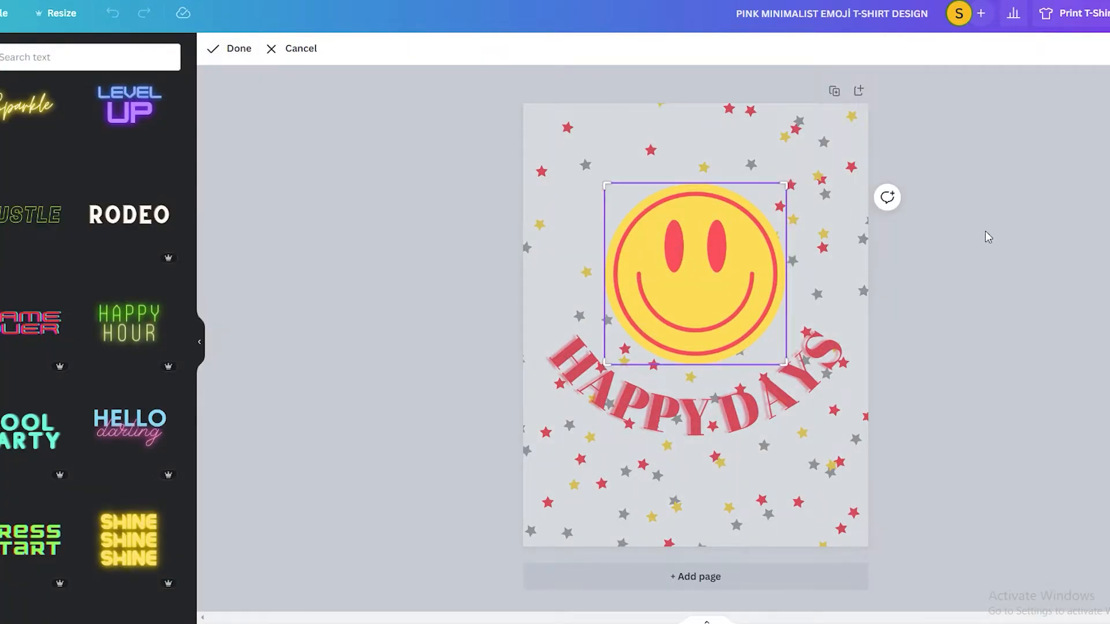
{"action": "left_click", "coordinate": [977, 236]}
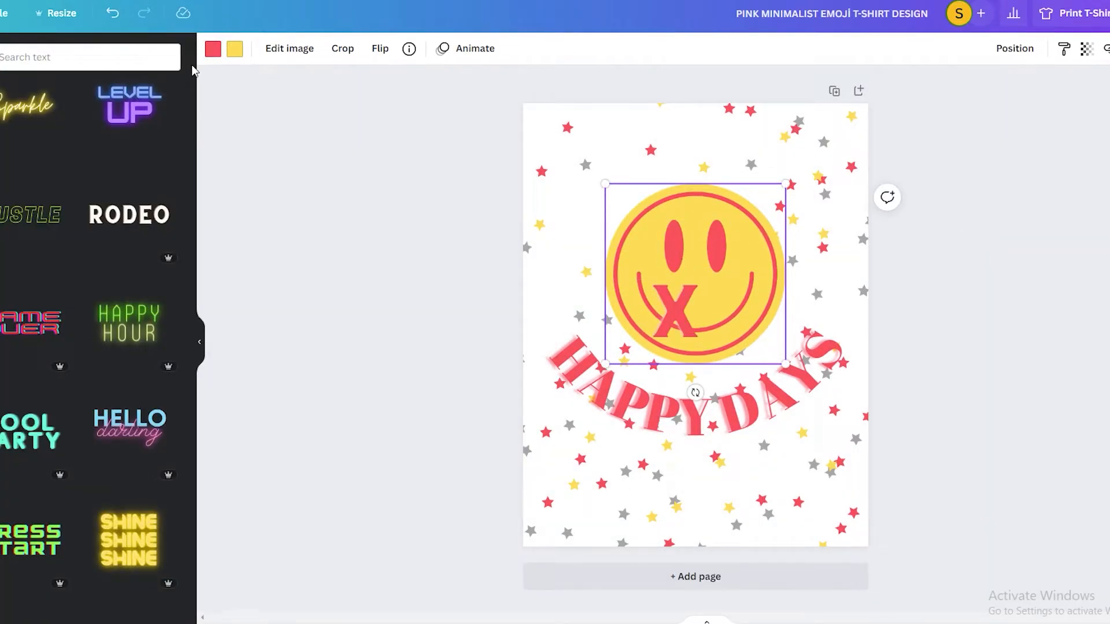
{"action": "left_click", "coordinate": [213, 49]}
{"action": "left_click", "coordinate": [128, 119]}
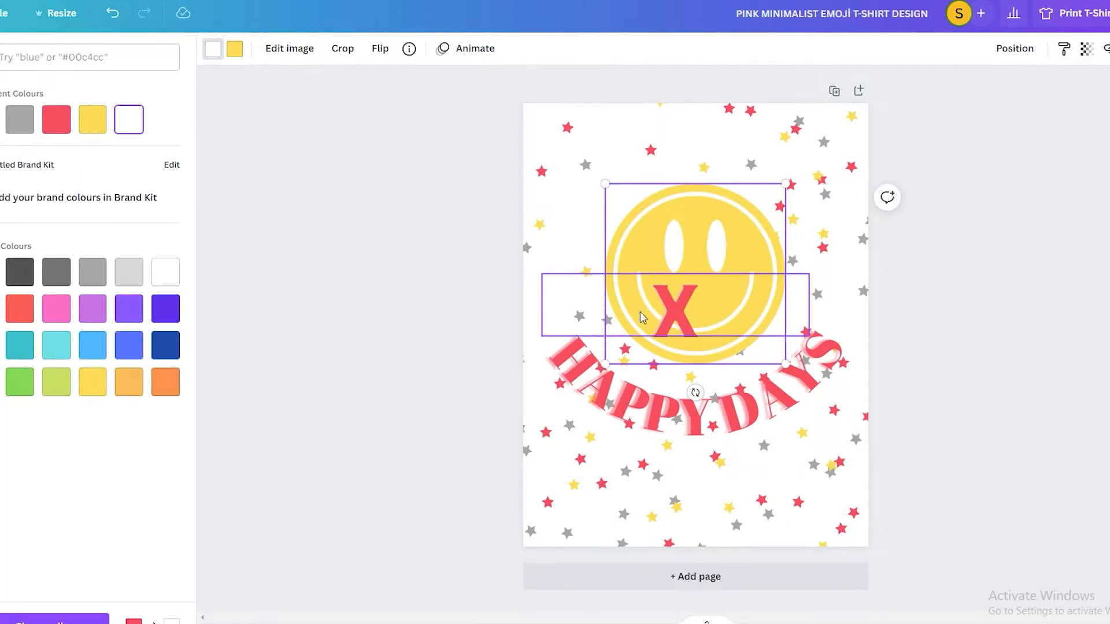
- Shrink the X to about font size 91.8, centre it on the left eye, and place a duplicate on the right eye
{"action": "left_click", "coordinate": [687, 319]}
{"action": "left_click_drag", "start_coordinate": [686, 319], "coordinate": [687, 263]}
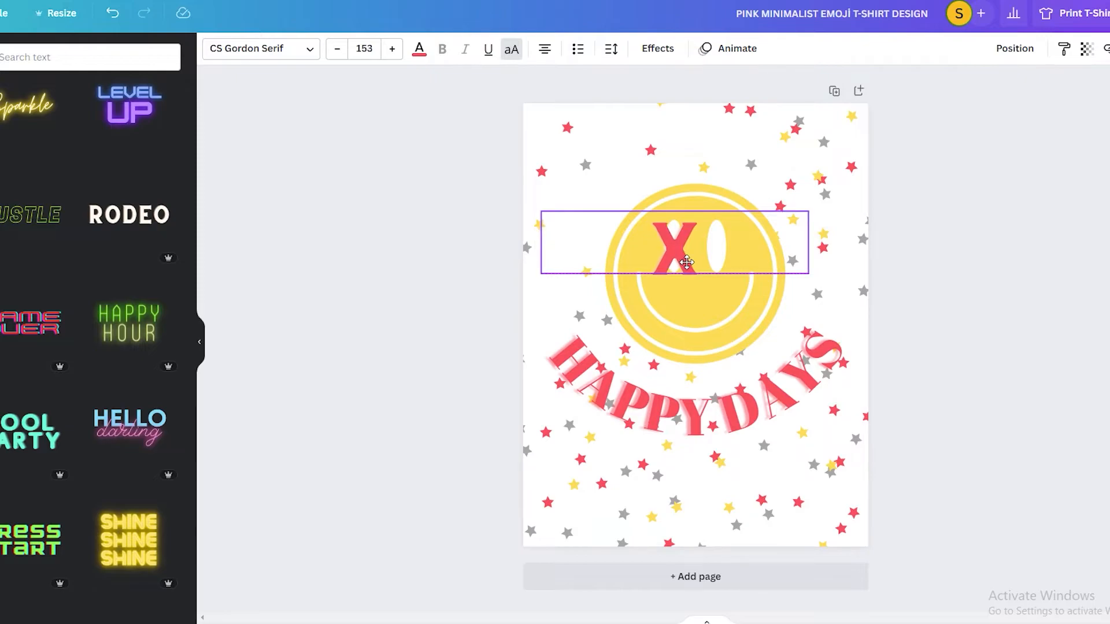
{"action": "left_click_drag", "start_coordinate": [809, 273], "coordinate": [706, 249]}
{"action": "left_click_drag", "start_coordinate": [626, 237], "coordinate": [679, 248]}
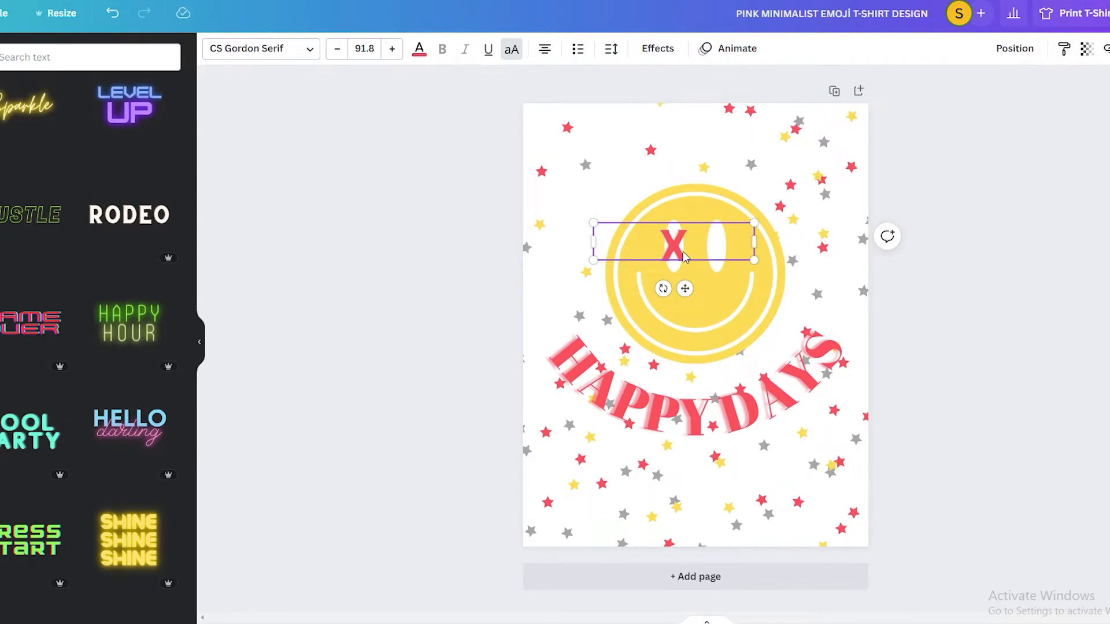
{"action": "left_click_drag", "start_coordinate": [692, 245], "coordinate": [726, 248]}
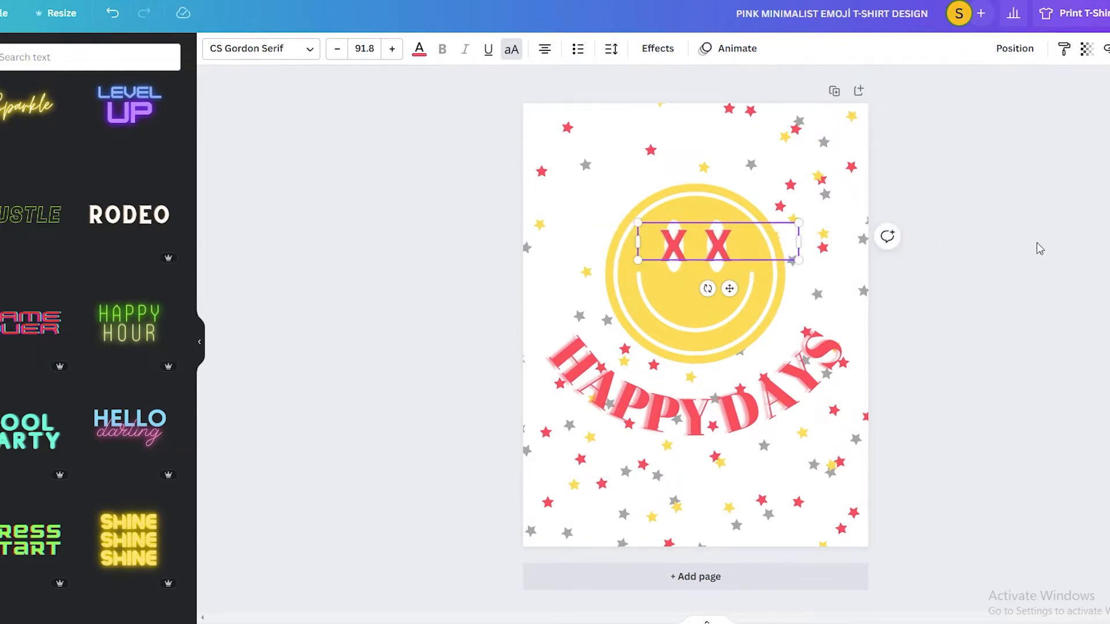
{"action": "left_click", "coordinate": [1040, 249]}
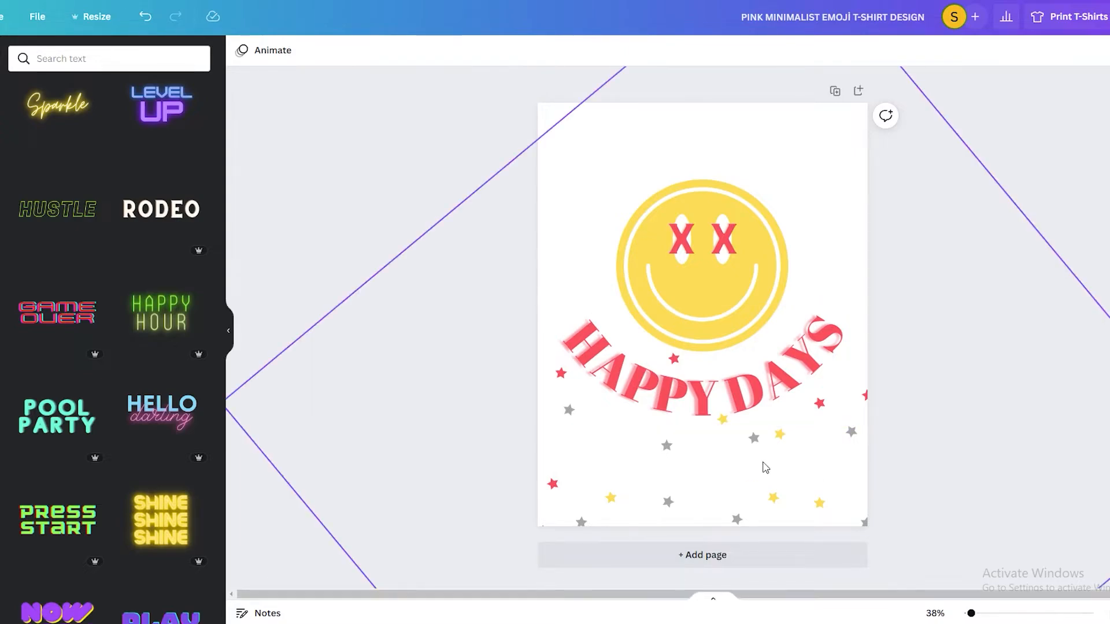
- Fine-tune the position of the enlarged, rotated stars graphic so its stars scatter around and below the "HAPPY DAYS" text
{"action": "left_click", "coordinate": [761, 465]}
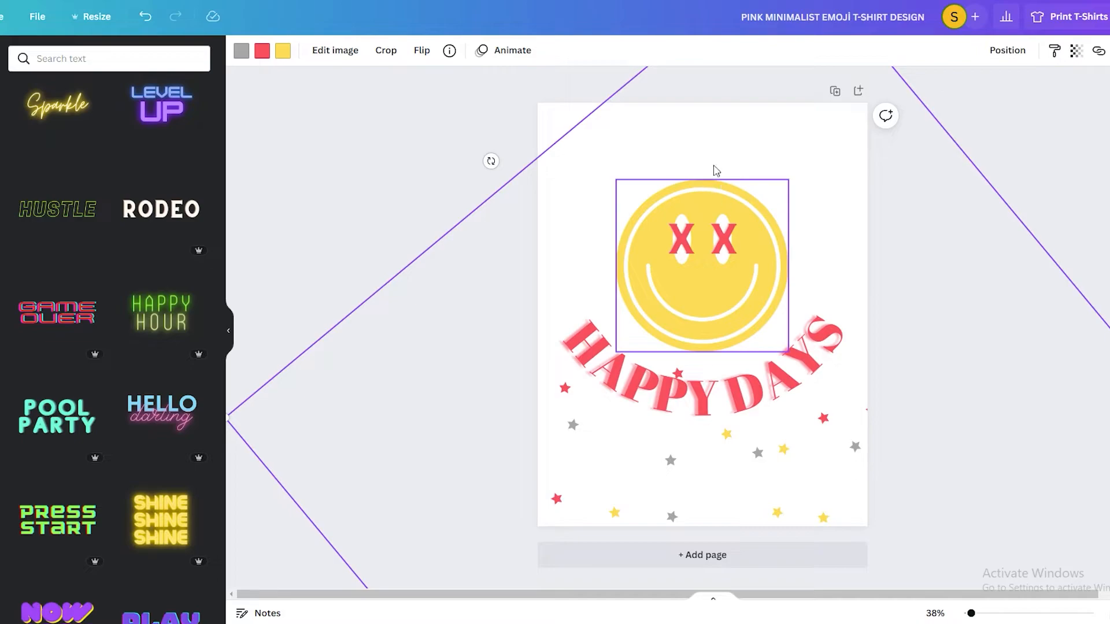
{"action": "left_click_drag", "start_coordinate": [850, 494], "coordinate": [836, 490]}
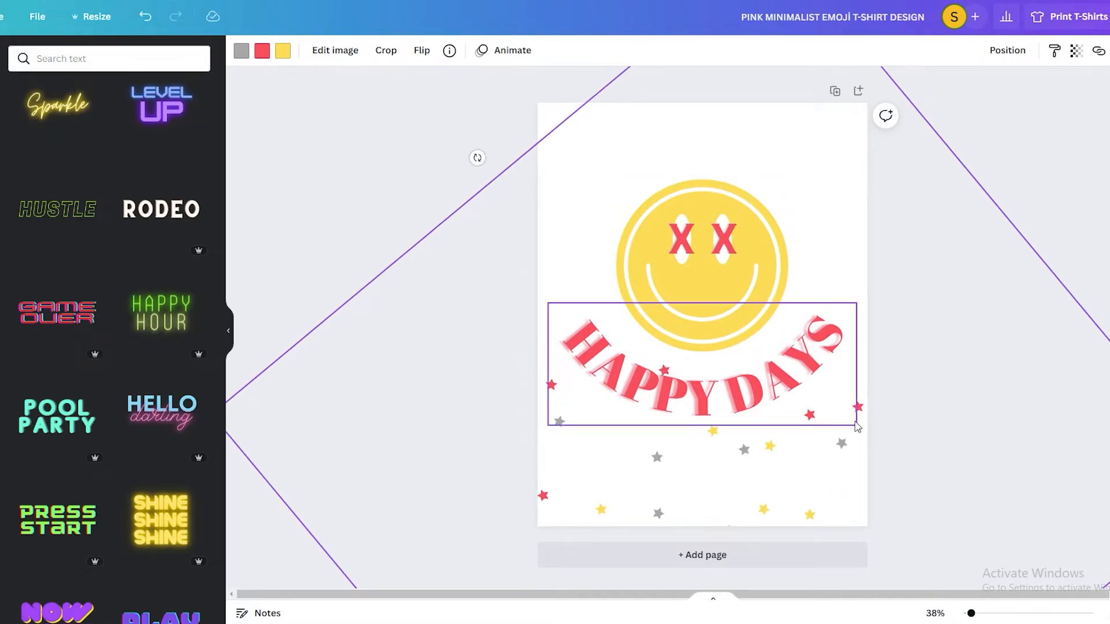
- Download the finished T-shirt design as a PNG file
{"action": "left_click", "coordinate": [1108, 16]}
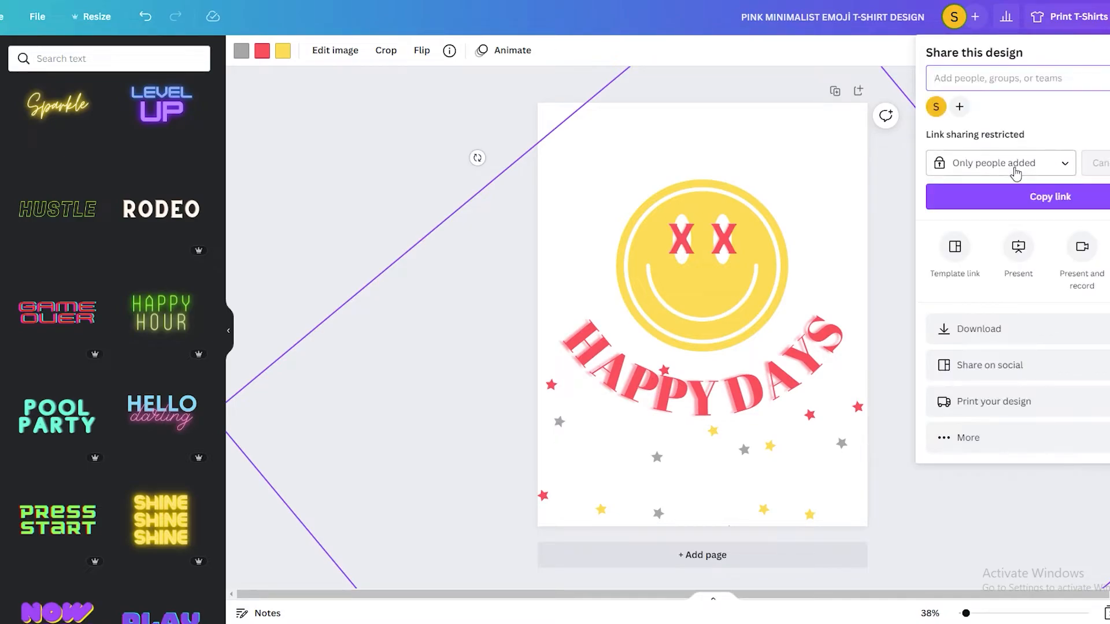
{"action": "left_click", "coordinate": [982, 330]}
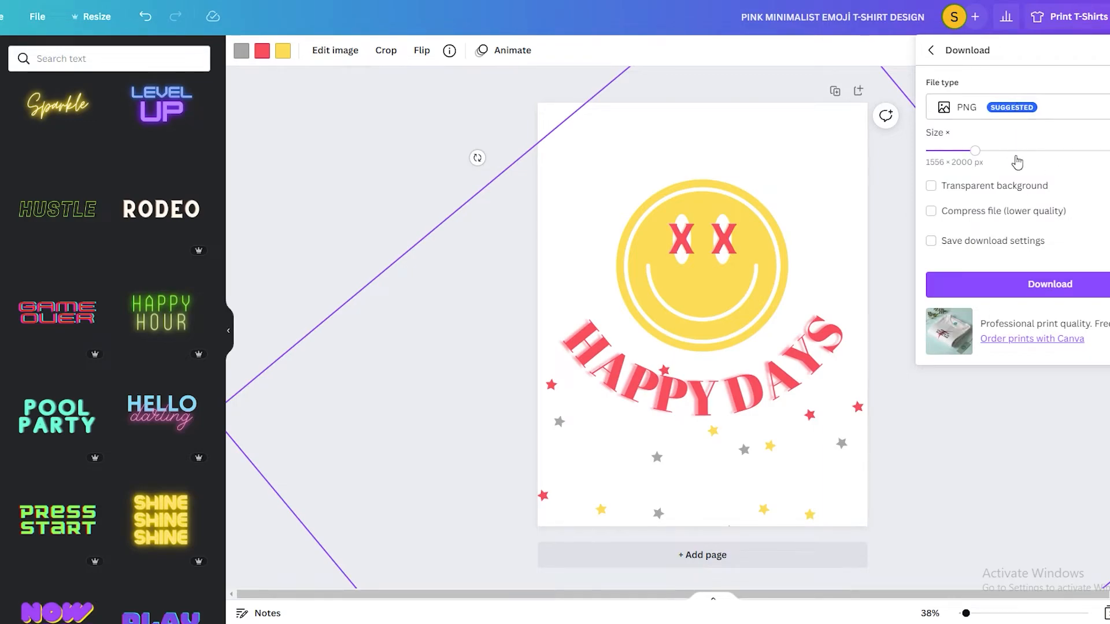
{"action": "left_click", "coordinate": [1106, 297]}
{"action": "left_click", "coordinate": [1061, 298]}
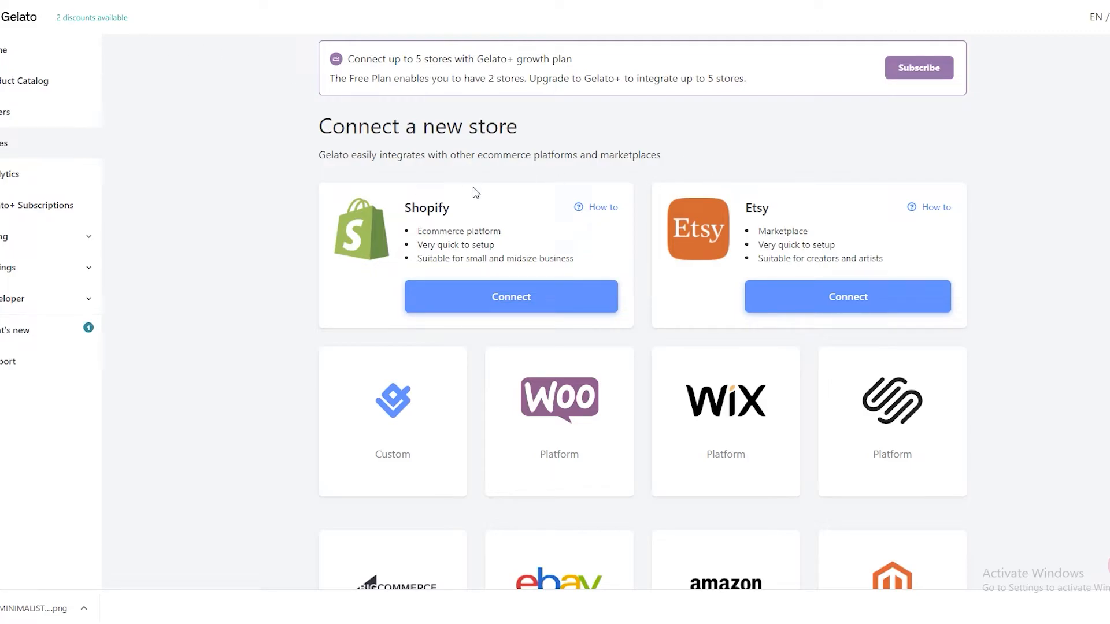
- In Gelato, look through the ecommerce platforms and marketplaces that can be connected as a new store
{"action": "scroll", "coordinate": [475, 191], "scroll_direction": "down", "scroll_amount": 3}
{"action": "scroll", "coordinate": [501, 223], "scroll_direction": "up", "scroll_amount": 3}
{"action": "scroll", "coordinate": [746, 347], "scroll_direction": "down", "scroll_amount": 5}
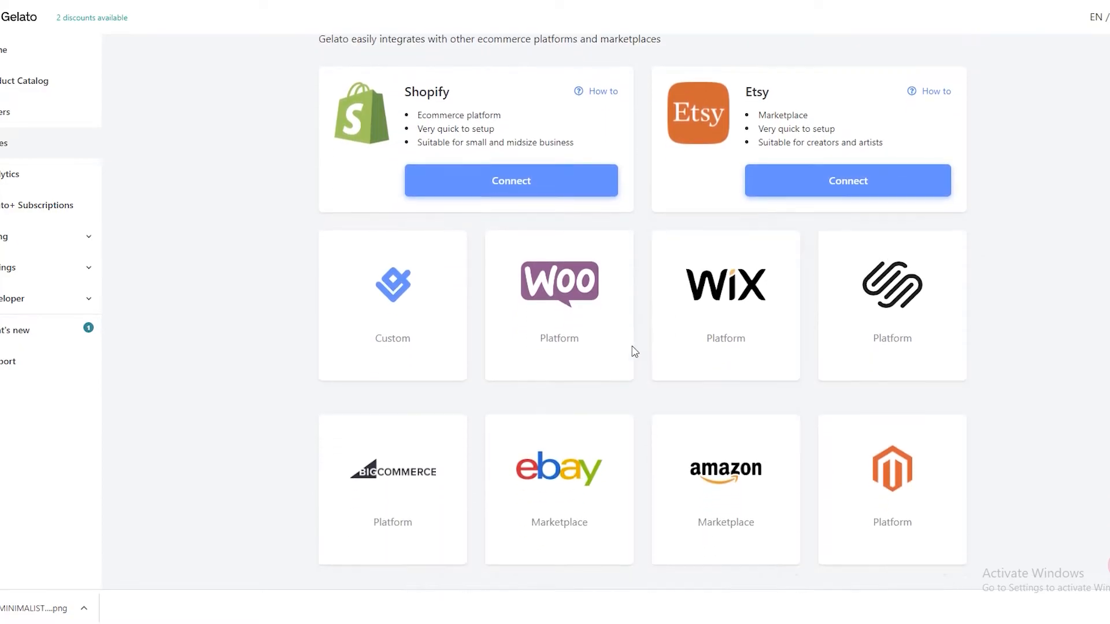
{"action": "scroll", "coordinate": [511, 188], "scroll_direction": "down", "scroll_amount": 2}
{"action": "scroll", "coordinate": [607, 305], "scroll_direction": "up", "scroll_amount": 4}
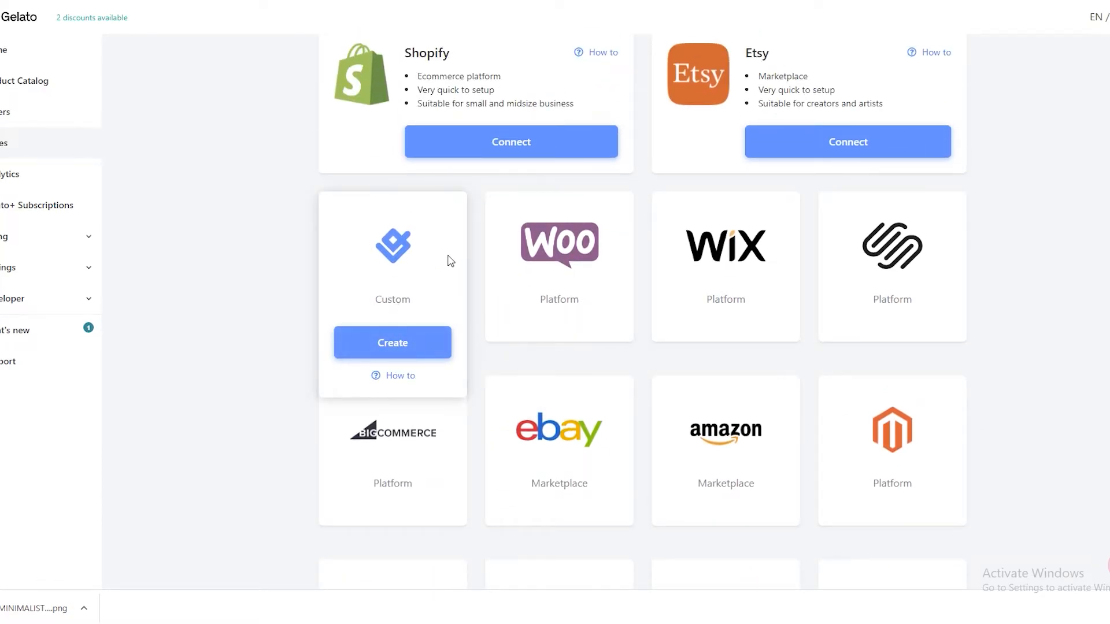
{"action": "scroll", "coordinate": [452, 261], "scroll_direction": "up", "scroll_amount": 3}
{"action": "scroll", "coordinate": [370, 290], "scroll_direction": "down", "scroll_amount": 1}
{"action": "scroll", "coordinate": [422, 276], "scroll_direction": "up", "scroll_amount": 1}
{"action": "scroll", "coordinate": [409, 352], "scroll_direction": "down", "scroll_amount": 2}
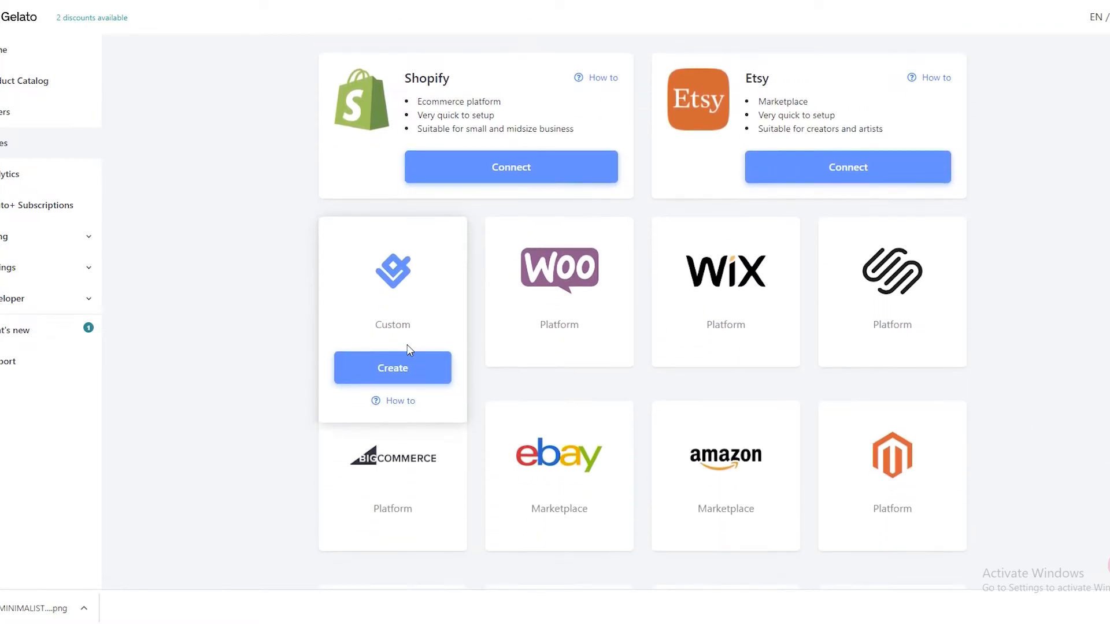
- Create a custom store named "X" instead of connecting one of the listed ecommerce platforms
{"action": "scroll", "coordinate": [366, 342], "scroll_direction": "up", "scroll_amount": 3}
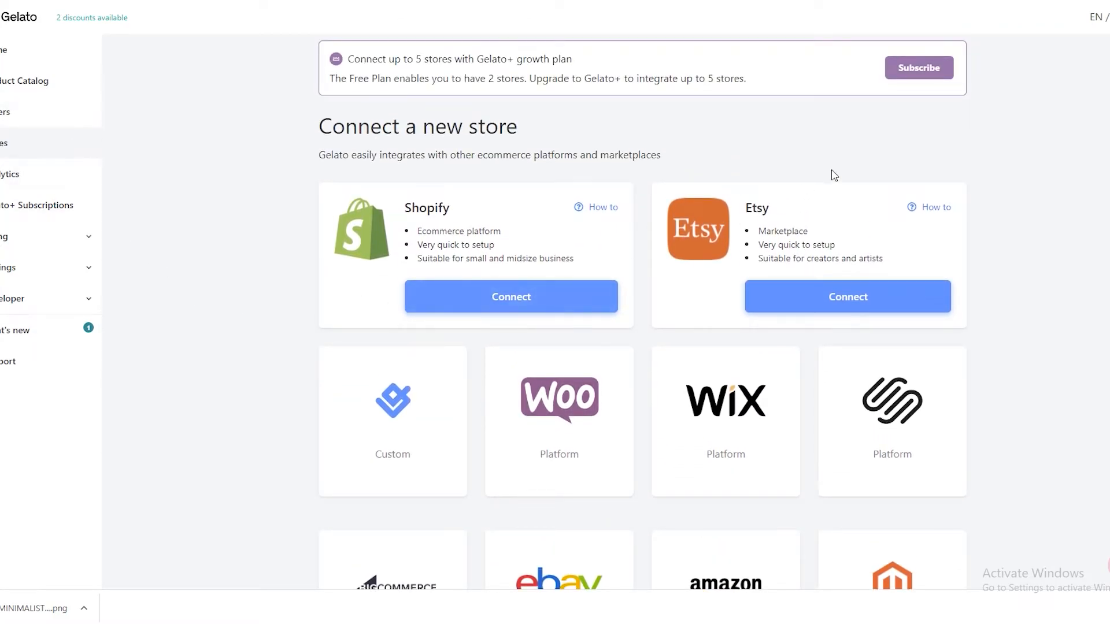
{"action": "left_click", "coordinate": [432, 499]}
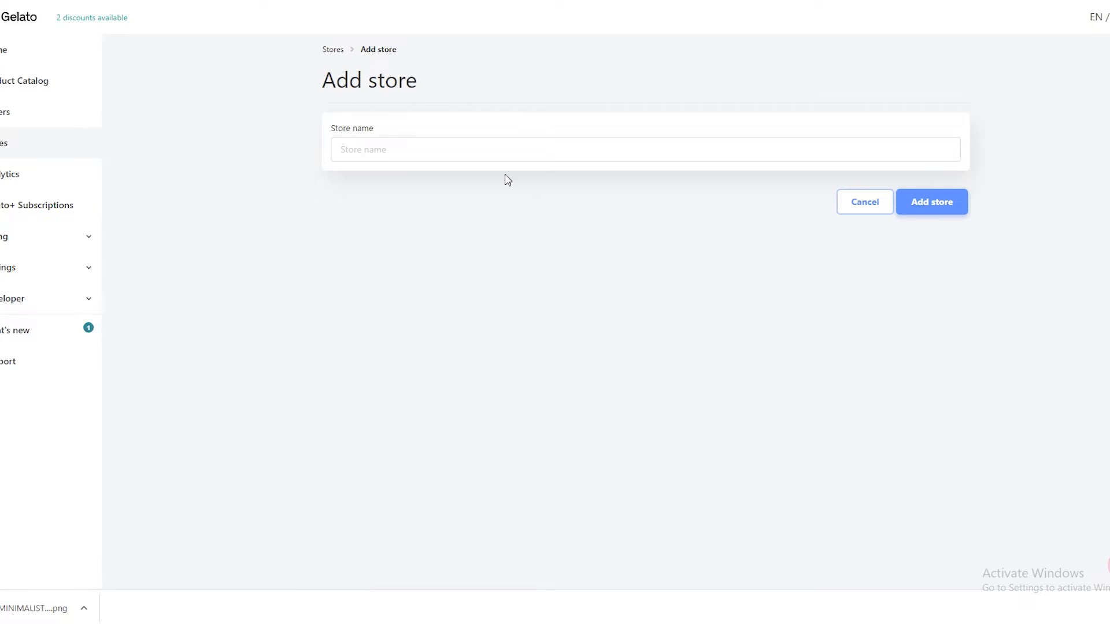
{"action": "left_click", "coordinate": [468, 151]}
{"action": "type", "text": "XDA"}
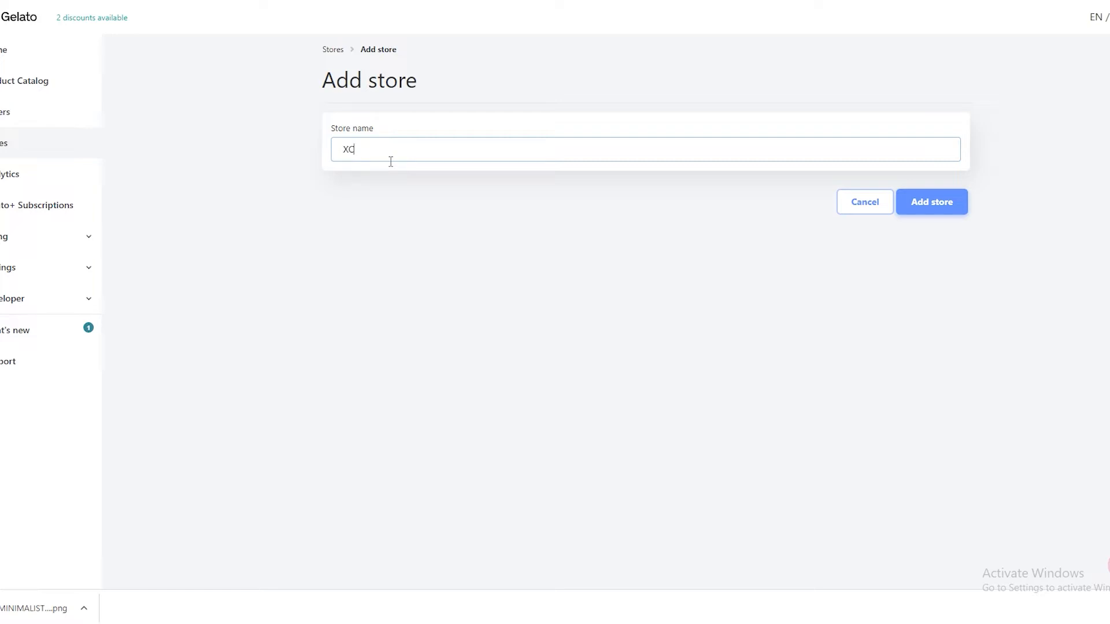
{"action": "left_click", "coordinate": [943, 206]}
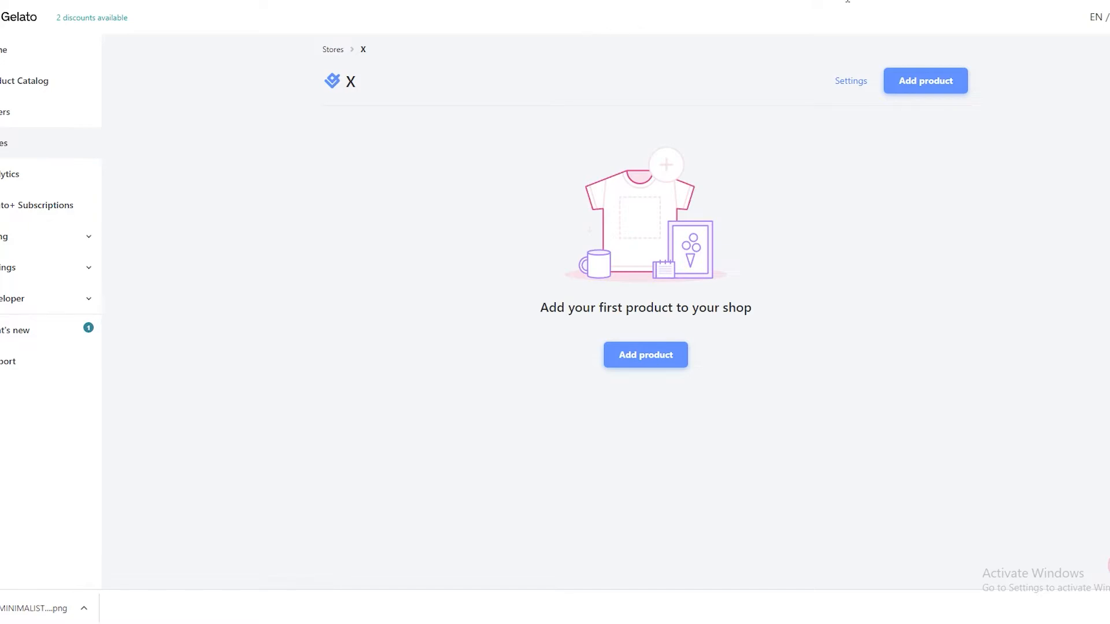
- Add a product to the store, choosing the bestselling Premium Unisex Crewneck T-shirt from the men's T-shirts
{"action": "left_click", "coordinate": [937, 88]}
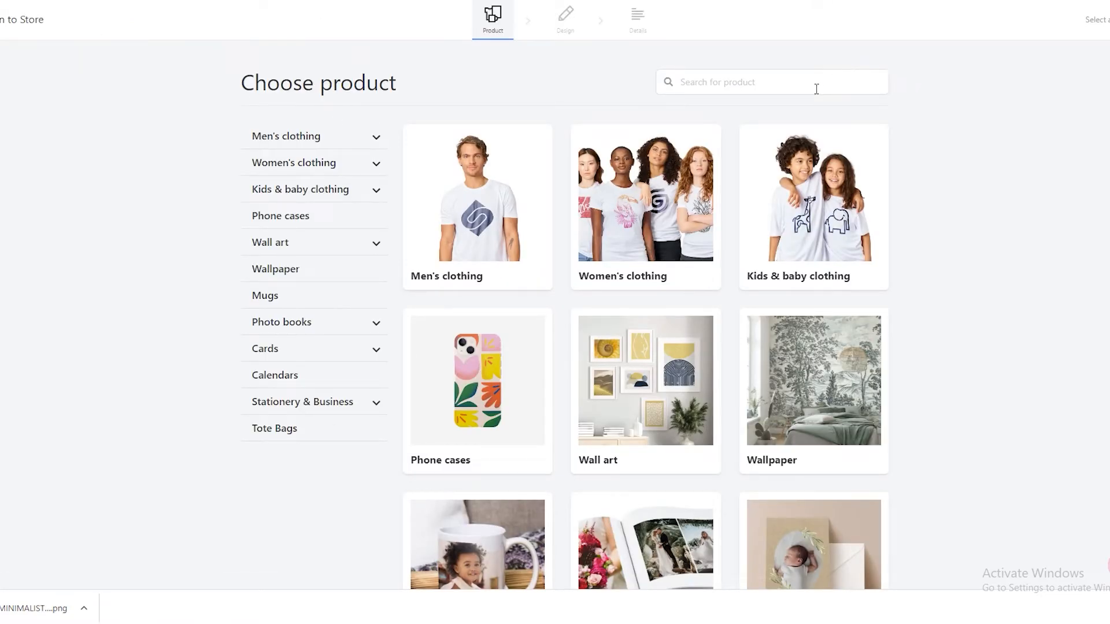
{"action": "scroll", "coordinate": [746, 104], "scroll_direction": "down", "scroll_amount": 1}
{"action": "scroll", "coordinate": [613, 179], "scroll_direction": "up", "scroll_amount": 1}
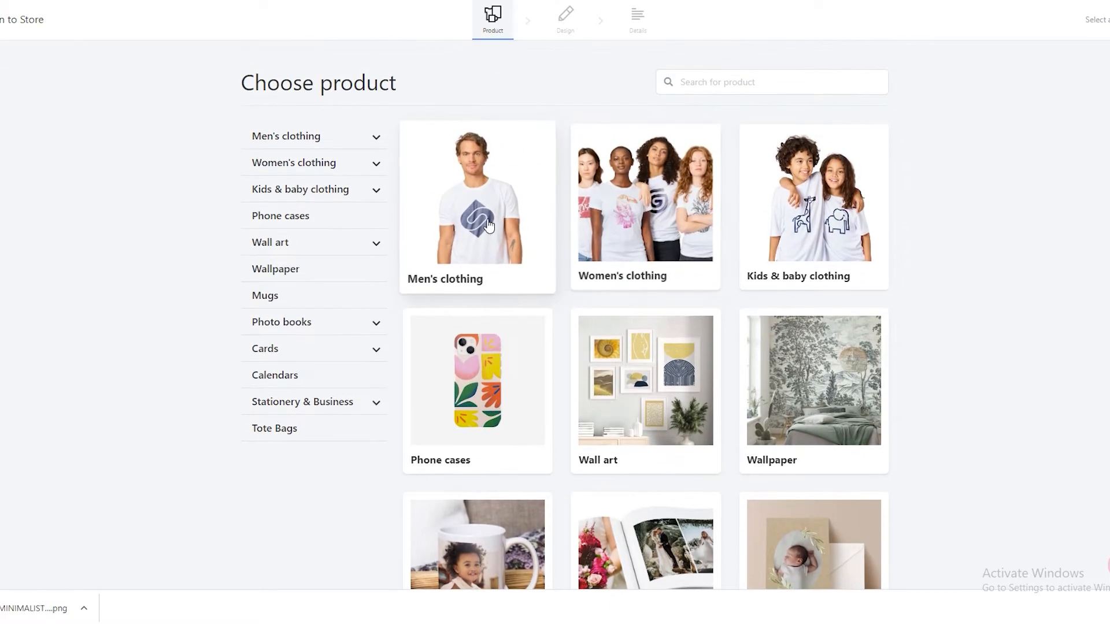
{"action": "left_click", "coordinate": [515, 214]}
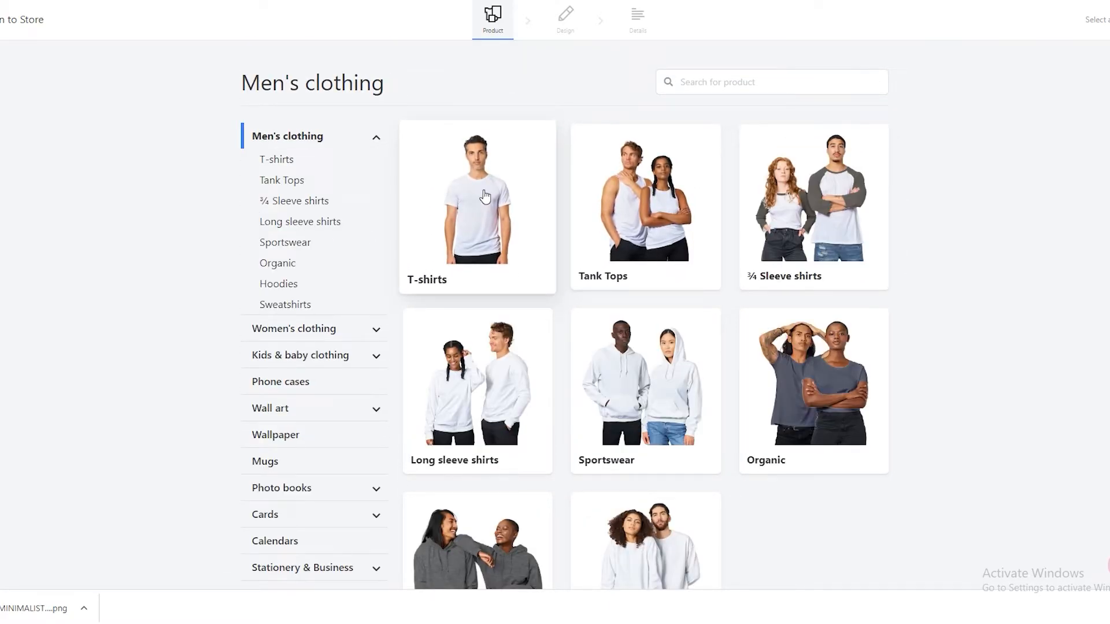
{"action": "left_click", "coordinate": [486, 197]}
{"action": "scroll", "coordinate": [470, 188], "scroll_direction": "down", "scroll_amount": 1}
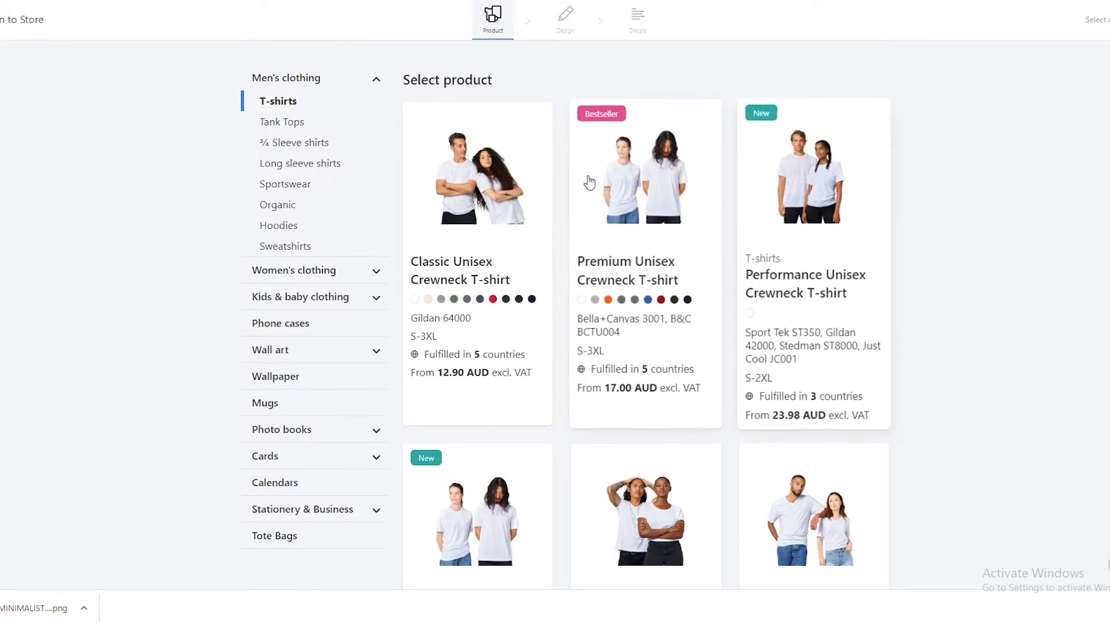
{"action": "left_click", "coordinate": [659, 208]}
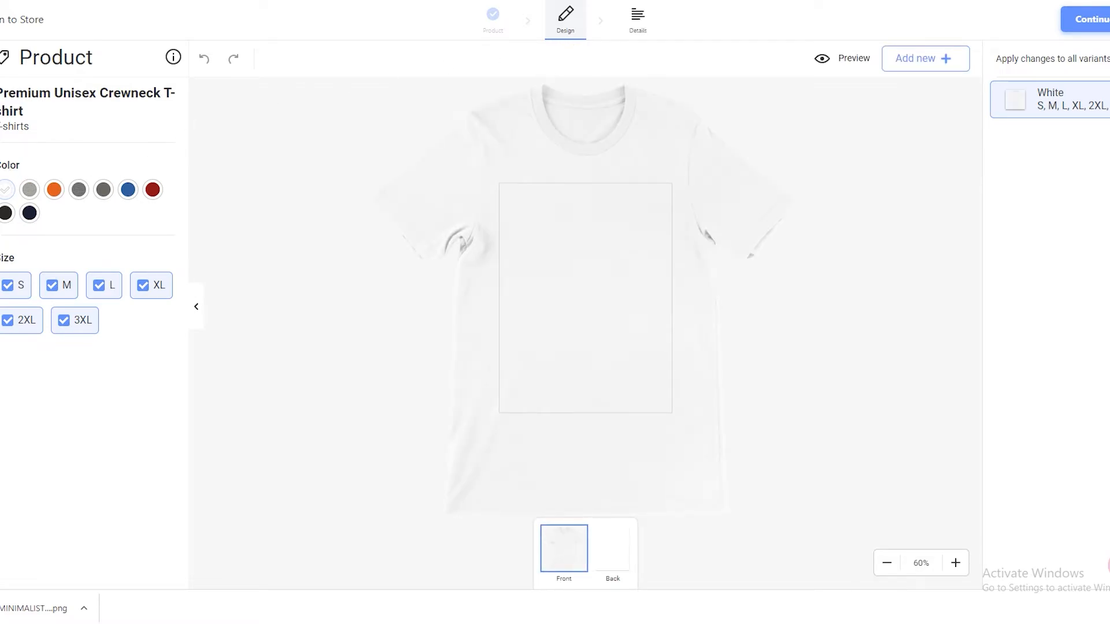
- Upload the downloaded HAPPY DAYS PNG and add it to the front of the T-shirt
{"action": "left_click_drag", "start_coordinate": [31, 618], "coordinate": [646, 300]}
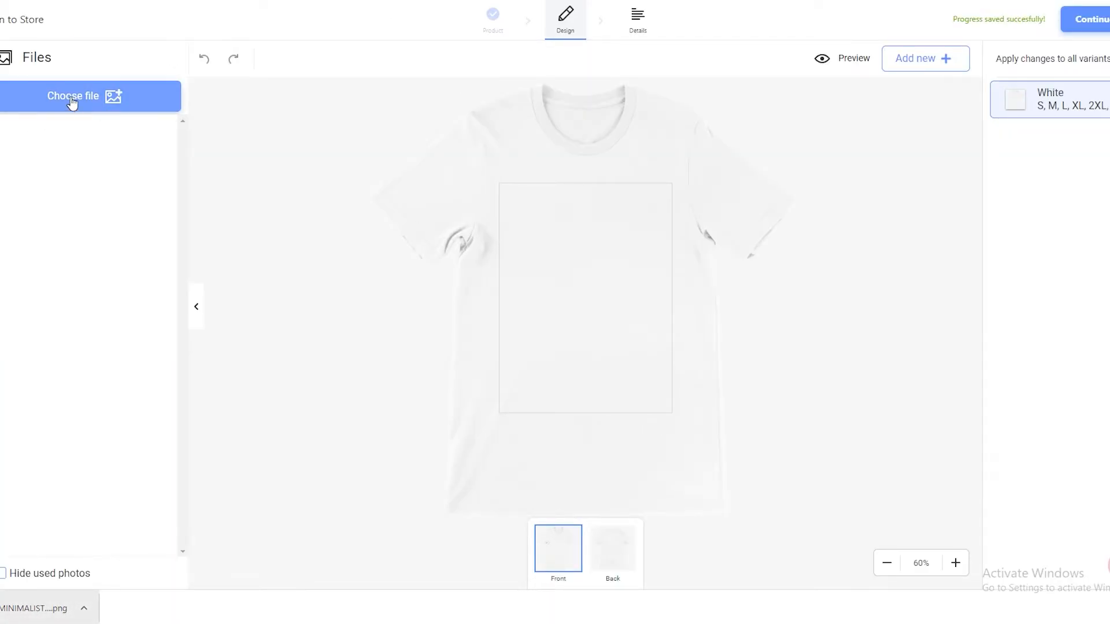
{"action": "left_click", "coordinate": [76, 106]}
{"action": "left_click_drag", "start_coordinate": [12, 602], "coordinate": [513, 267]}
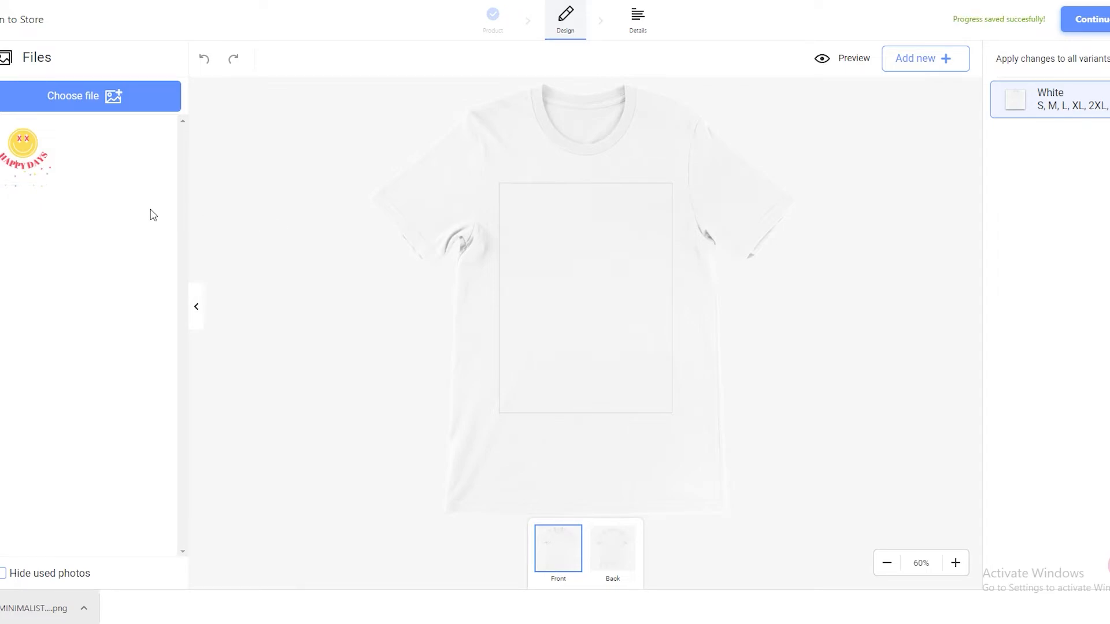
{"action": "left_click", "coordinate": [37, 173]}
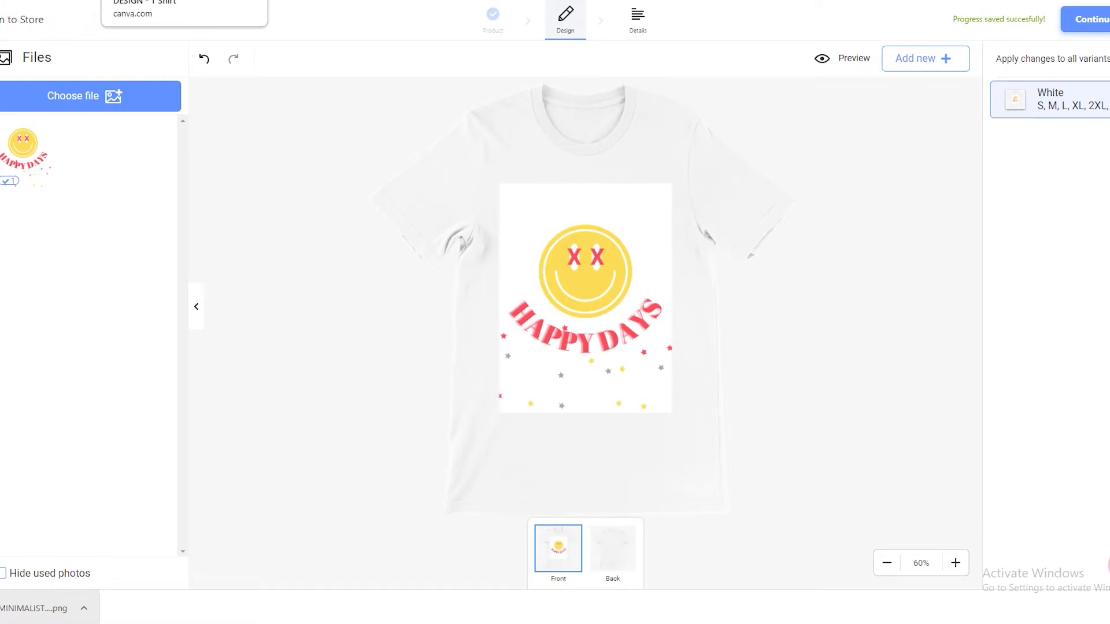
- Switch to the T-shirt design in Canva and download it again as a PNG with a transparent background
{"action": "left_click", "coordinate": [35, 0]}
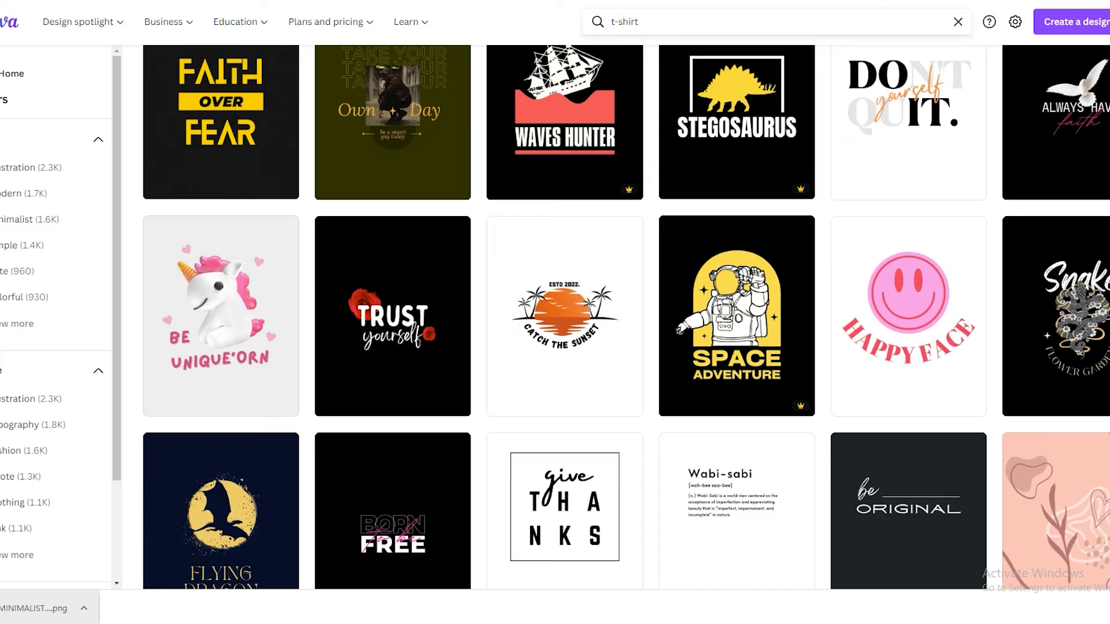
{"action": "left_click", "coordinate": [561, 0]}
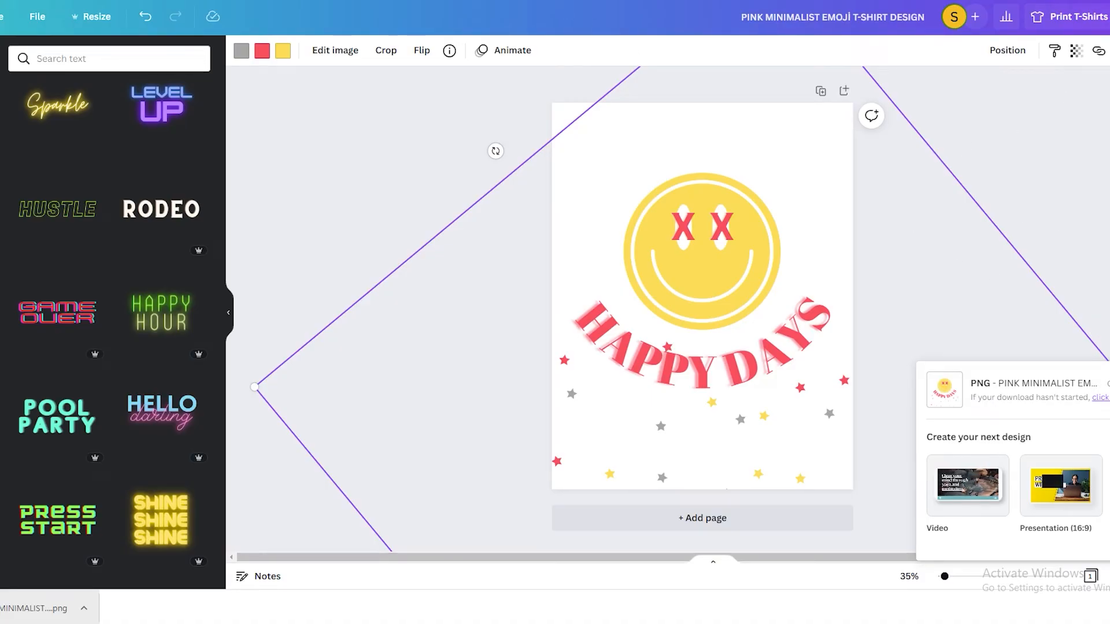
{"action": "left_click", "coordinate": [1109, 16]}
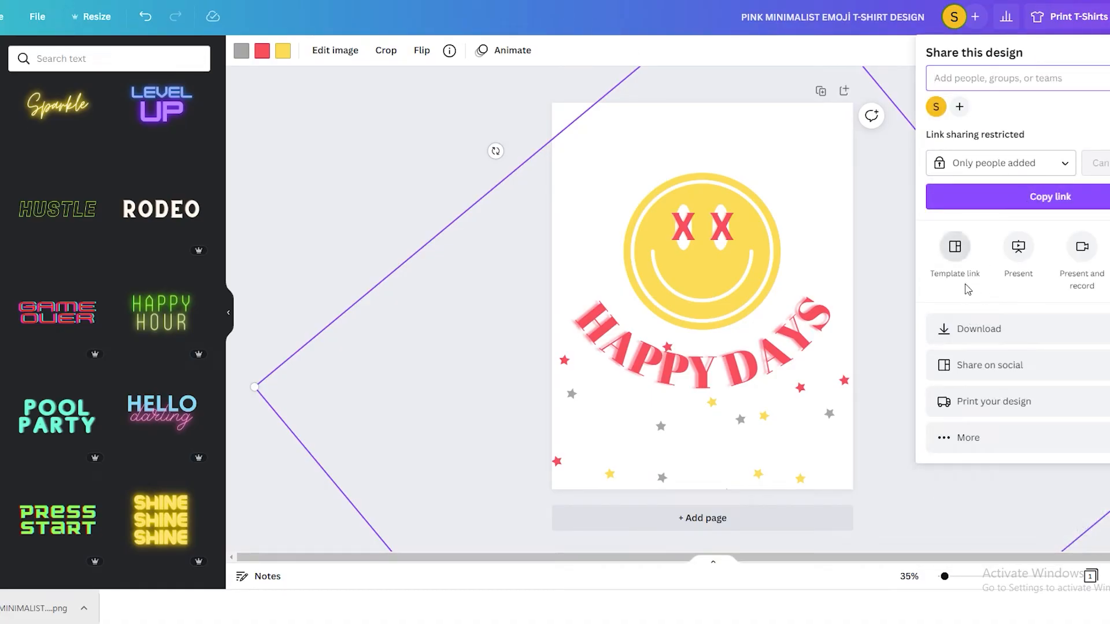
{"action": "left_click", "coordinate": [977, 329]}
{"action": "left_click", "coordinate": [931, 185]}
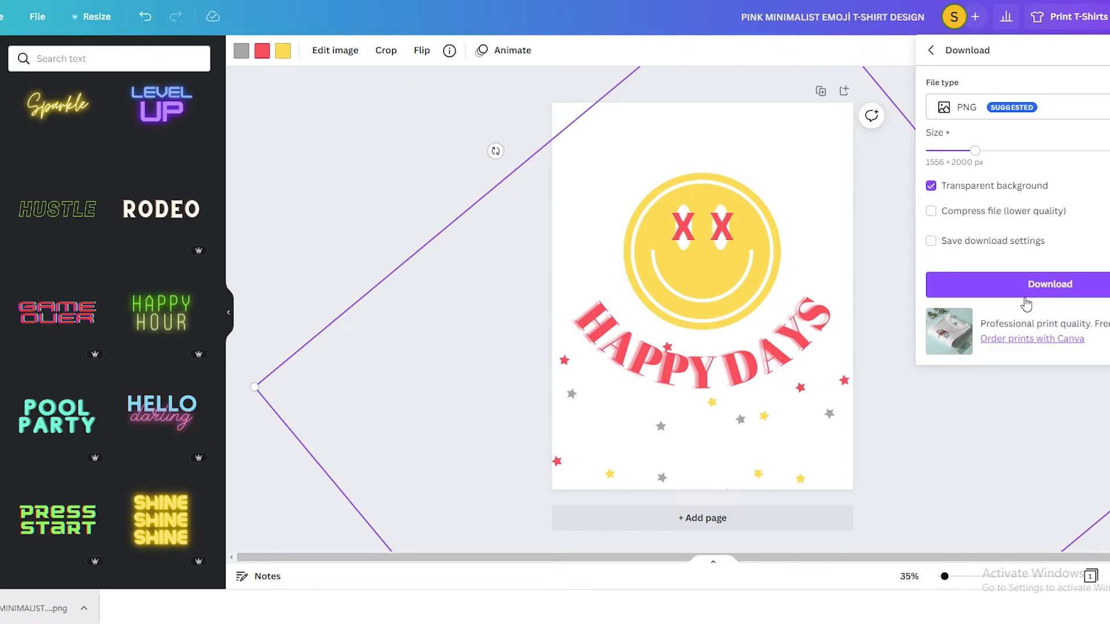
{"action": "left_click", "coordinate": [1023, 289]}
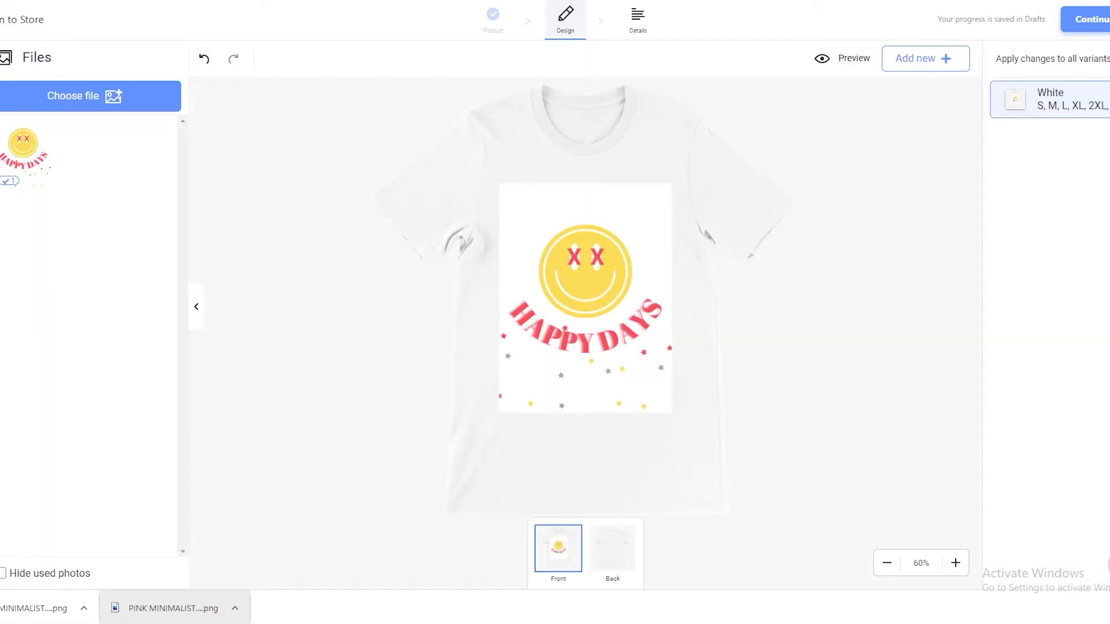
- Back in Gelato, upload the transparent PNG and place it on the front of the T-shirt
{"action": "left_click_drag", "start_coordinate": [21, 608], "coordinate": [468, 225]}
{"action": "left_click", "coordinate": [80, 101]}
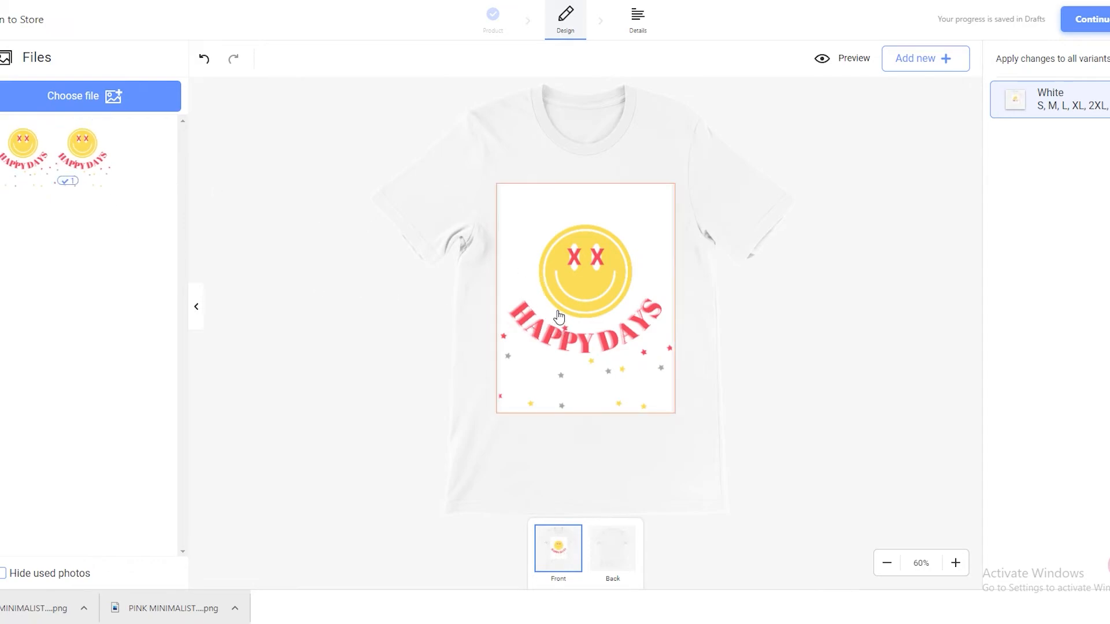
{"action": "left_click", "coordinate": [35, 175]}
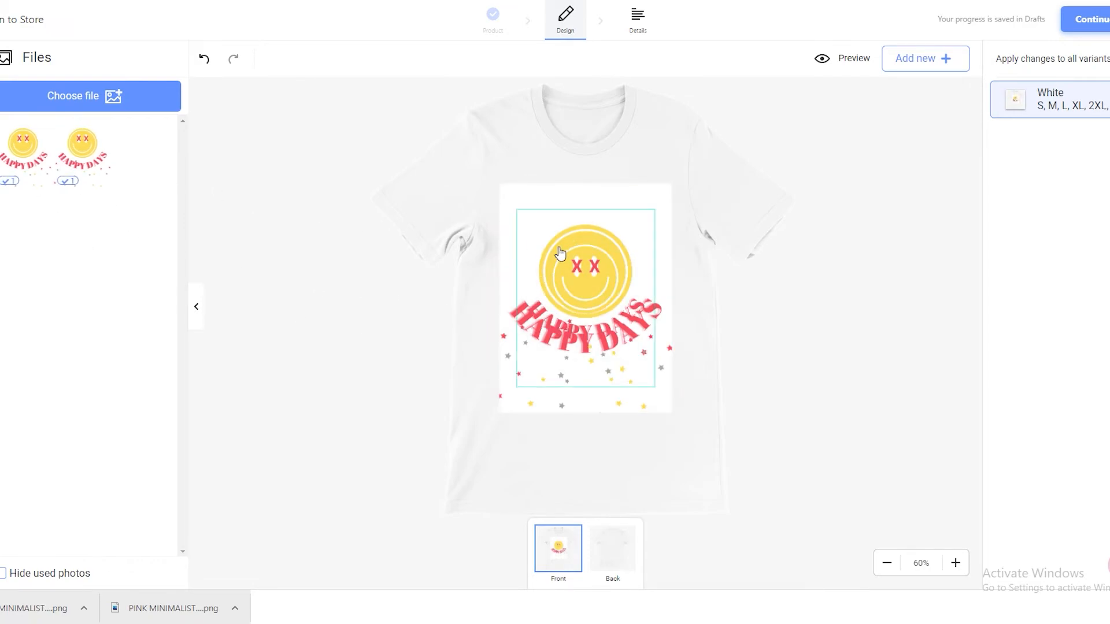
- Move the transparent design clear of the white-background version, and delete that version along with its empty image frame
{"action": "left_click_drag", "start_coordinate": [631, 349], "coordinate": [682, 275]}
{"action": "left_click", "coordinate": [578, 377]}
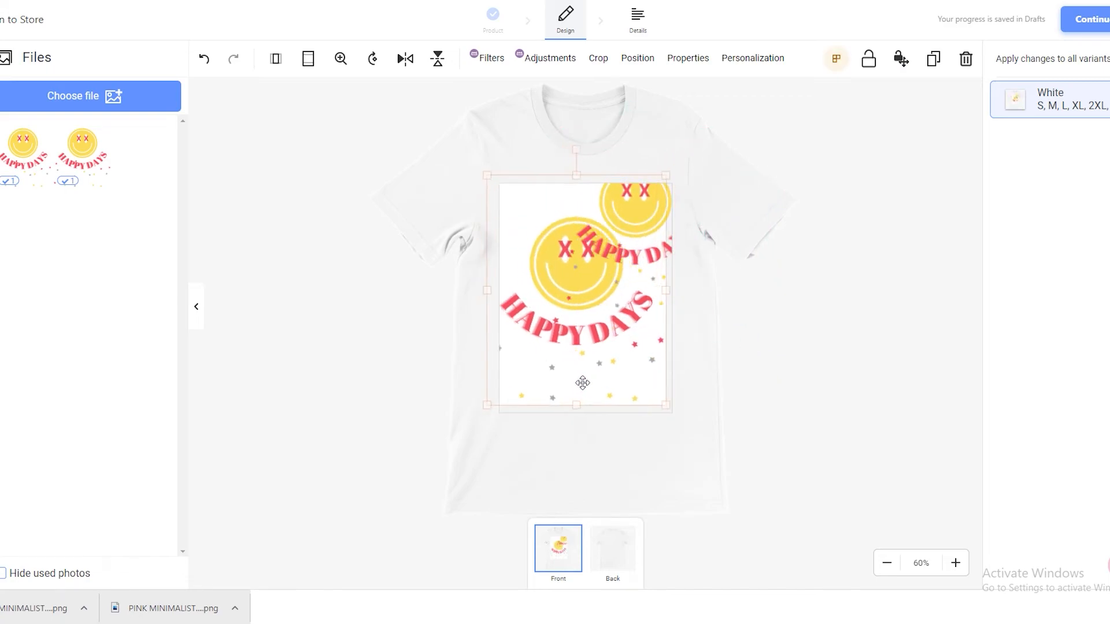
{"action": "key", "text": "Delete"}
{"action": "left_click_drag", "start_coordinate": [631, 229], "coordinate": [599, 310]}
{"action": "left_click", "coordinate": [748, 307]}
{"action": "left_click", "coordinate": [611, 309]}
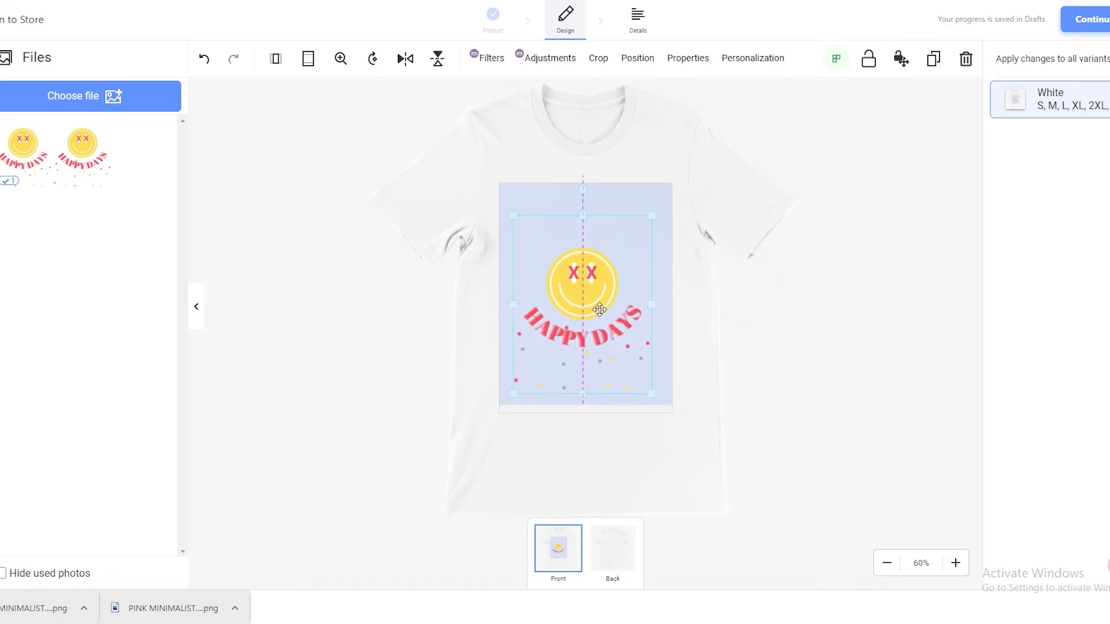
{"action": "left_click", "coordinate": [798, 314]}
{"action": "left_click_drag", "start_coordinate": [531, 237], "coordinate": [706, 222]}
{"action": "key", "text": "Delete"}
- Enlarge and align the transparent design so it fills the print area on the shirt's front
{"action": "left_click_drag", "start_coordinate": [595, 314], "coordinate": [601, 314]}
{"action": "left_click_drag", "start_coordinate": [511, 379], "coordinate": [467, 435]}
{"action": "left_click_drag", "start_coordinate": [536, 358], "coordinate": [563, 335]}
{"action": "left_click_drag", "start_coordinate": [686, 416], "coordinate": [665, 397]}
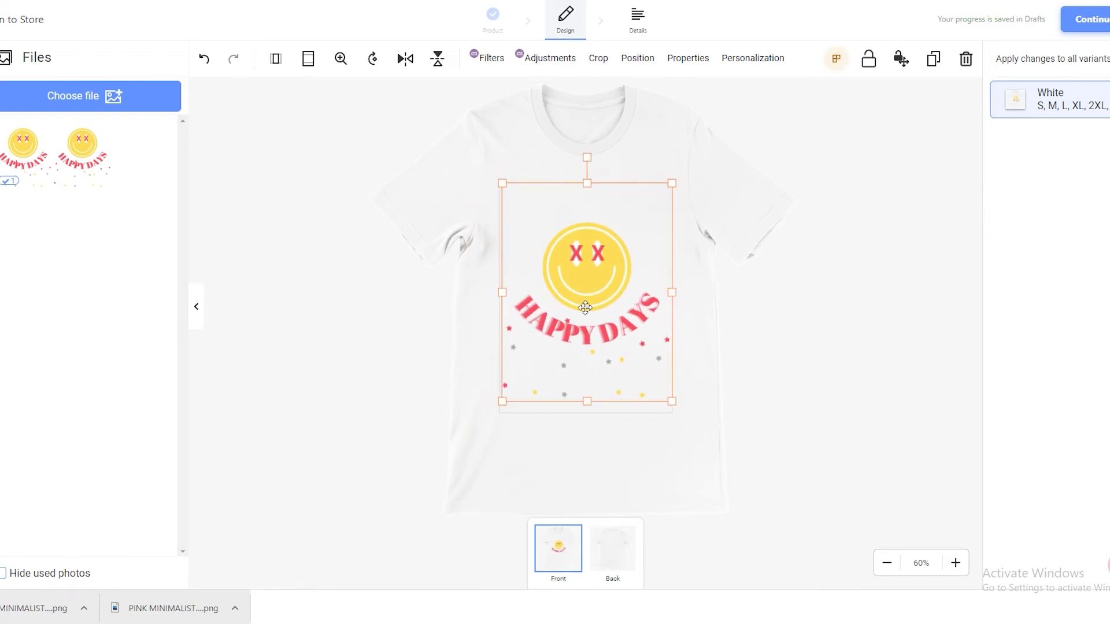
{"action": "left_click_drag", "start_coordinate": [502, 184], "coordinate": [500, 180]}
{"action": "left_click_drag", "start_coordinate": [681, 405], "coordinate": [666, 399]}
{"action": "left_click_drag", "start_coordinate": [682, 304], "coordinate": [675, 303]}
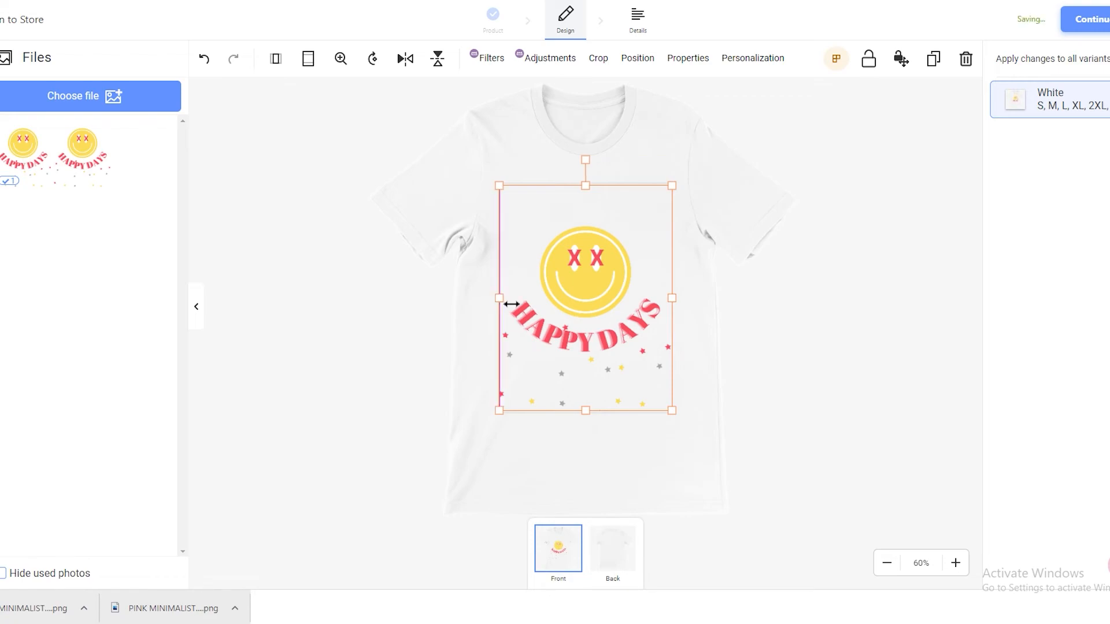
{"action": "mouse_move", "coordinate": [511, 193]}
{"action": "left_mouse_down"}
{"action": "mouse_move", "coordinate": [520, 202]}
{"action": "mouse_move", "coordinate": [513, 193]}
{"action": "left_mouse_up"}
{"action": "left_click_drag", "start_coordinate": [585, 228], "coordinate": [581, 224]}
{"action": "left_click", "coordinate": [844, 256]}
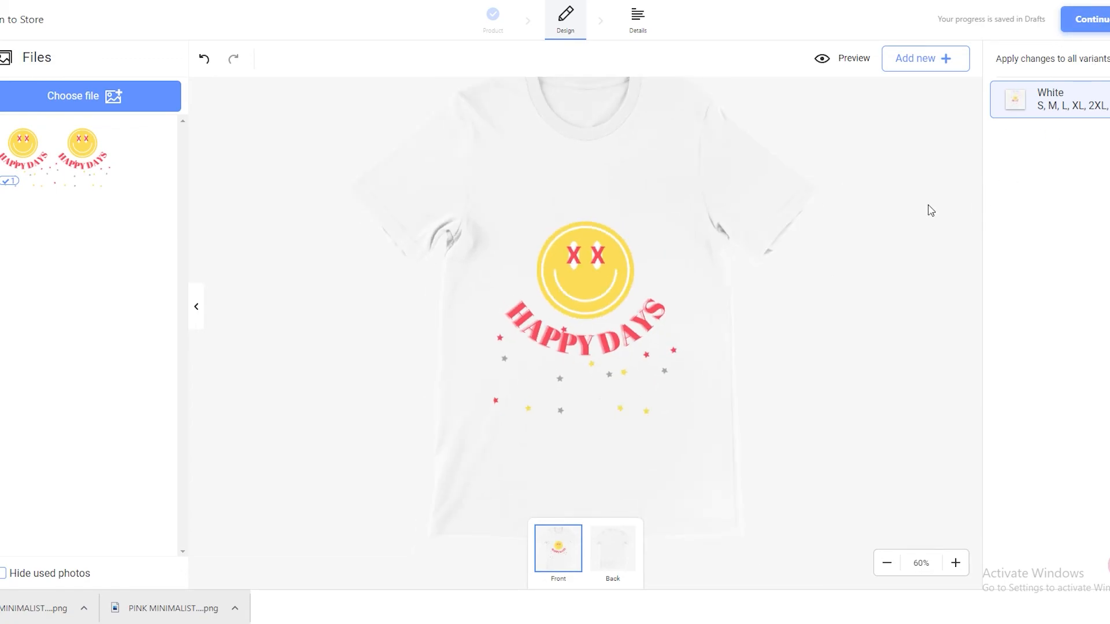
- Continue to the print details and set the product title to "Happy days t shirt"
{"action": "left_click", "coordinate": [1089, 19]}
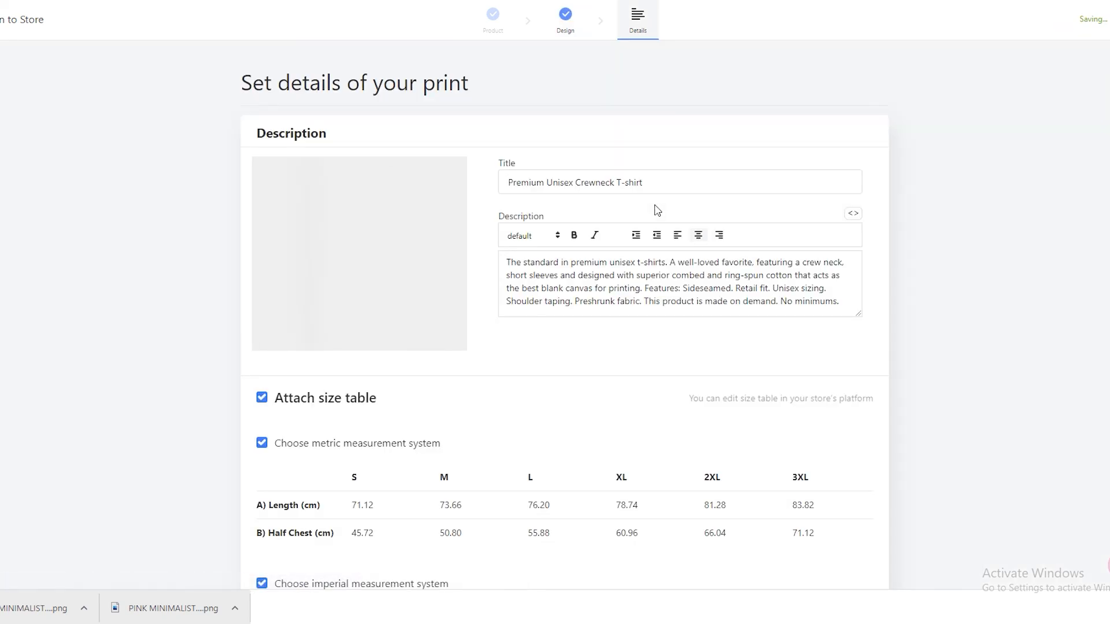
{"action": "left_click_drag", "start_coordinate": [666, 192], "coordinate": [364, 182]}
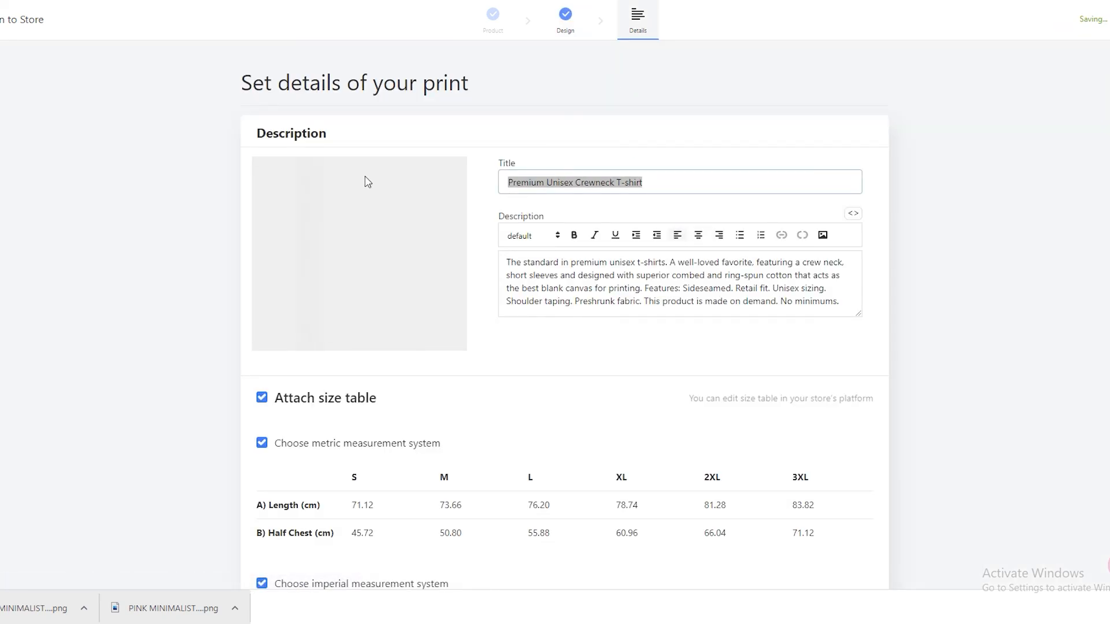
{"action": "type", "text": "gh"}
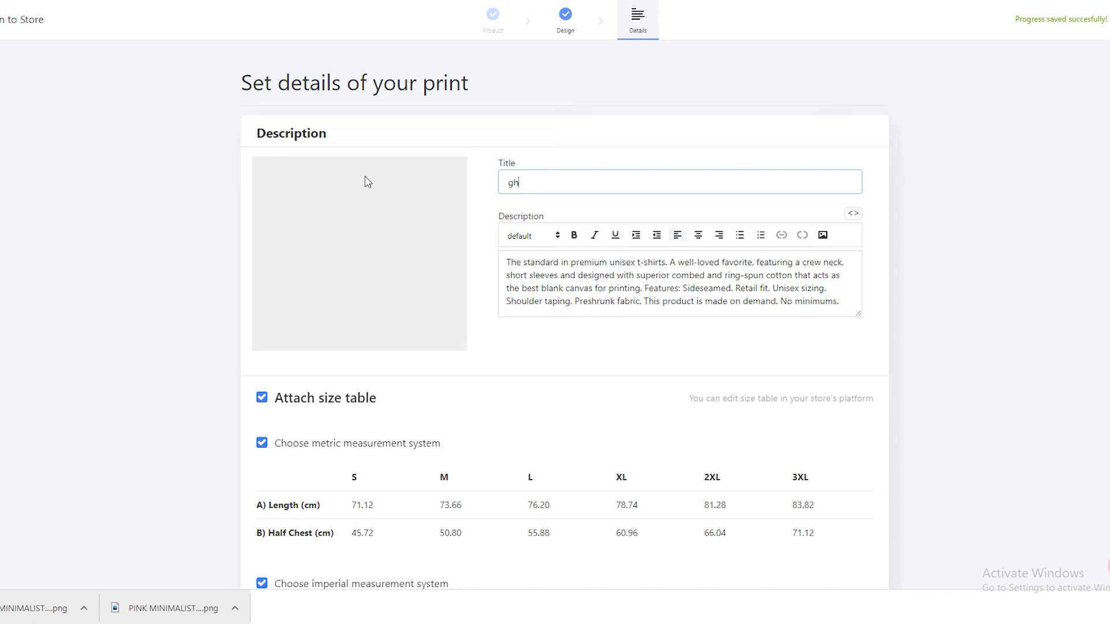
{"action": "type", "text": "A"}
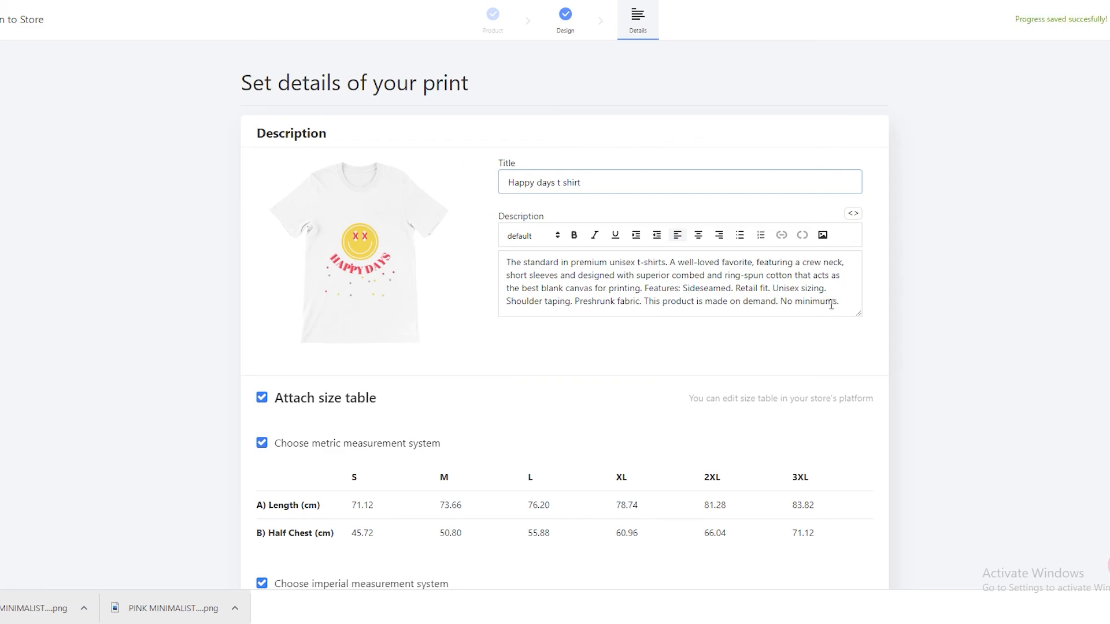
- Clear the default product description and review the attached size tables and care instructions
{"action": "left_click_drag", "start_coordinate": [830, 304], "coordinate": [224, 229]}
{"action": "key", "text": "BackSpace"}
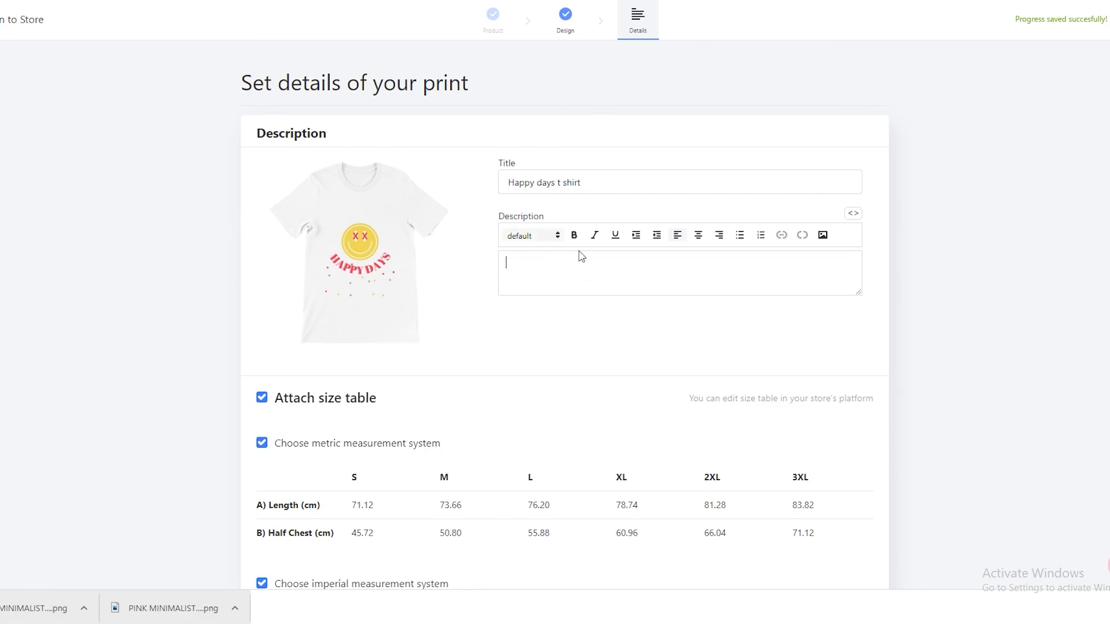
{"action": "scroll", "coordinate": [535, 206], "scroll_direction": "down", "scroll_amount": 5}
{"action": "scroll", "coordinate": [534, 206], "scroll_direction": "down", "scroll_amount": 4}
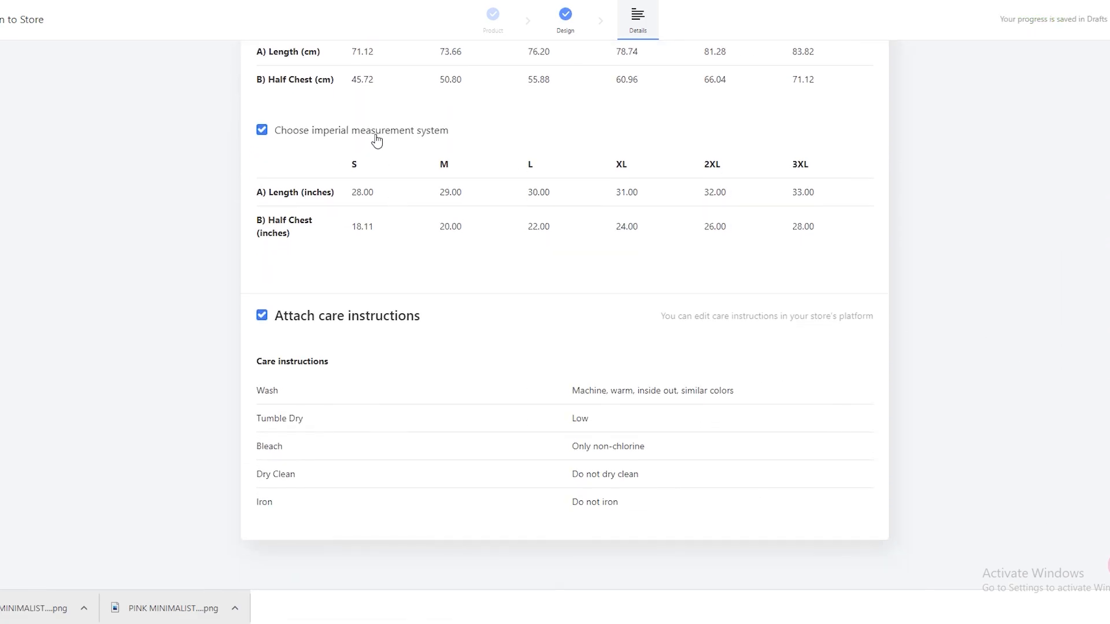
{"action": "scroll", "coordinate": [1068, 151], "scroll_direction": "up", "scroll_amount": 5}
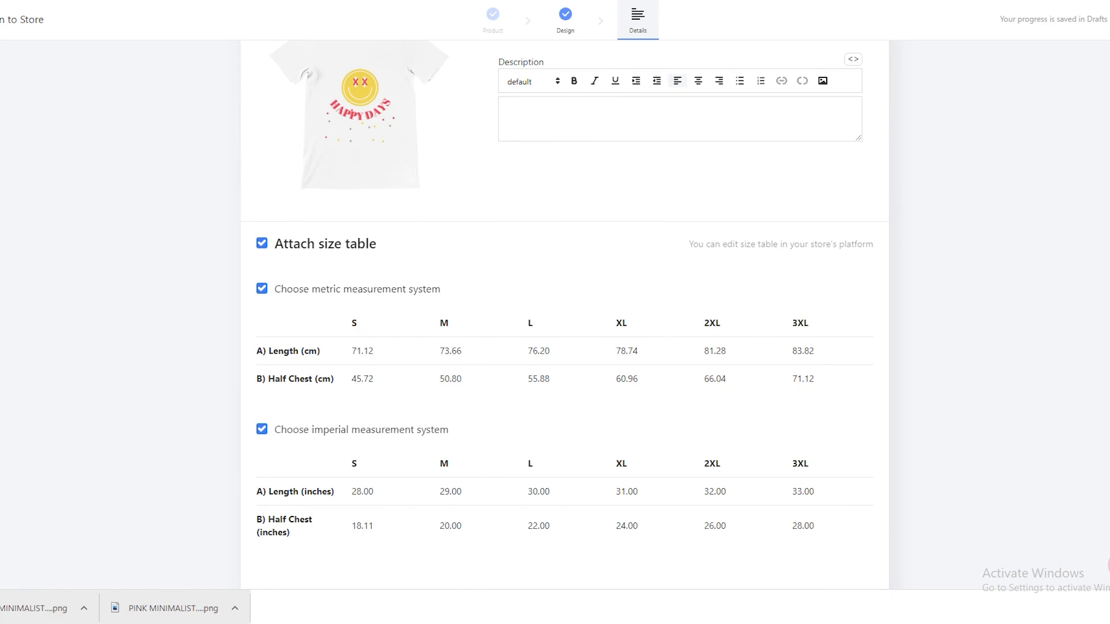